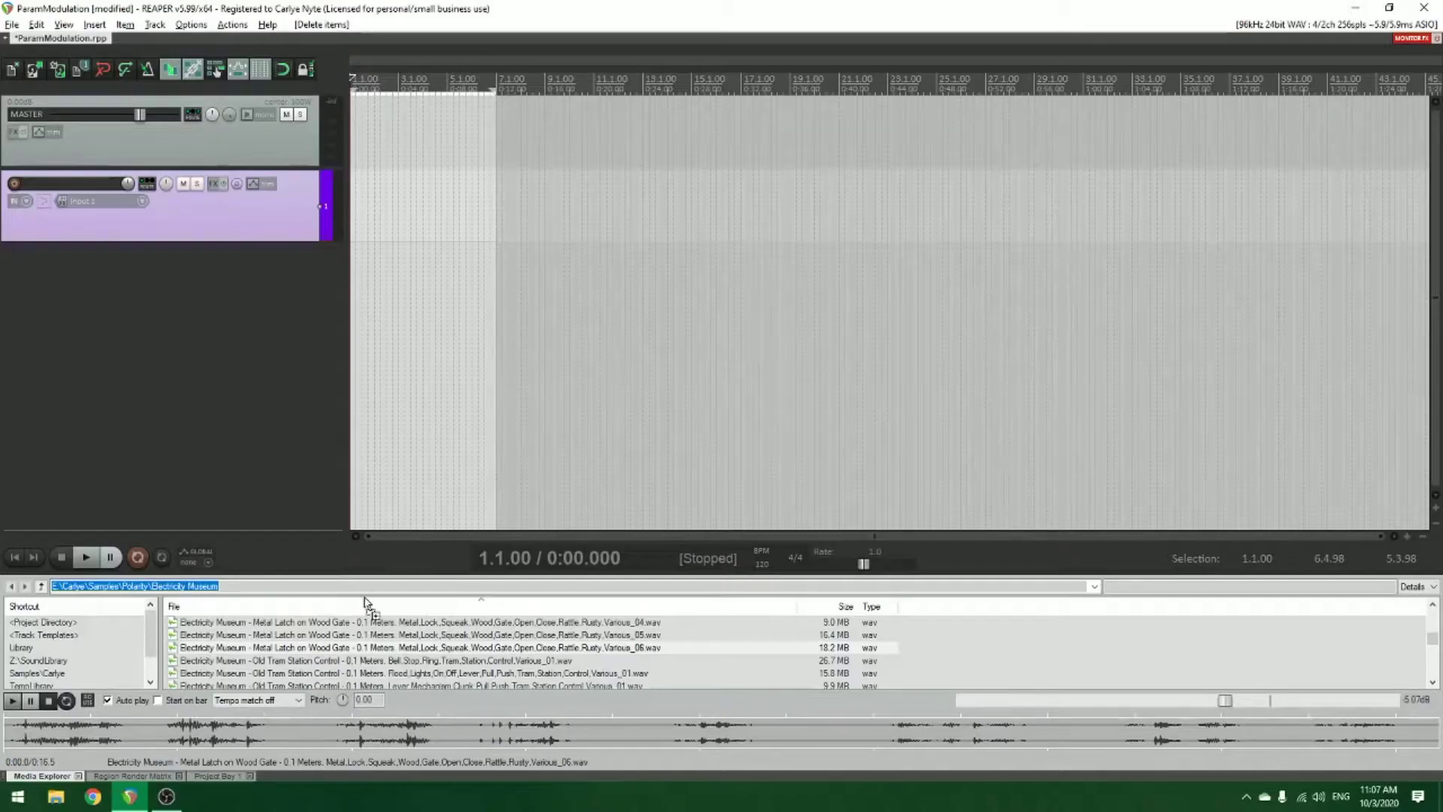
Drop the metal latch wav at the start of track 1 and insert Little AlterBoy on it
drag(364, 601, 366, 242)
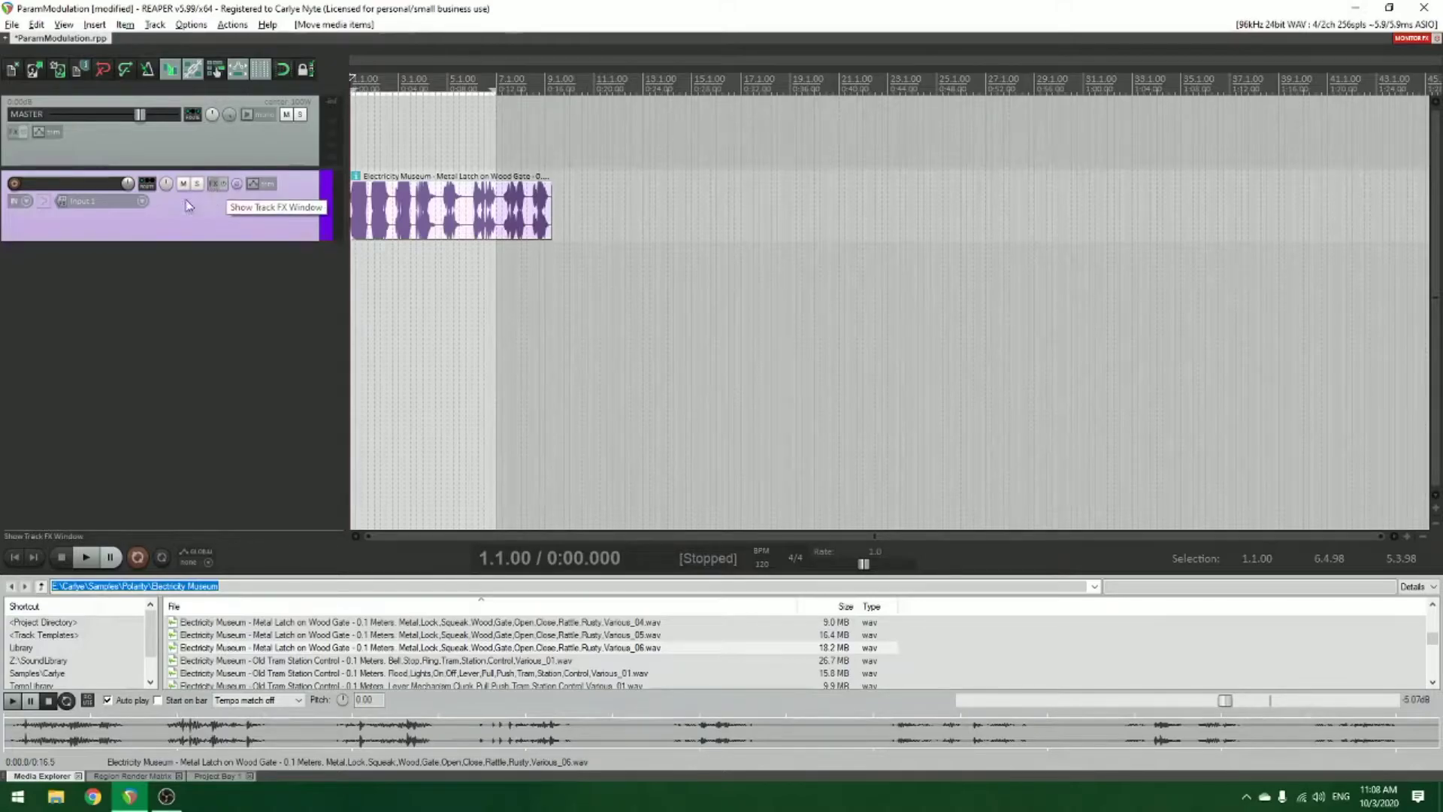
click(177, 233)
key(alt+a)
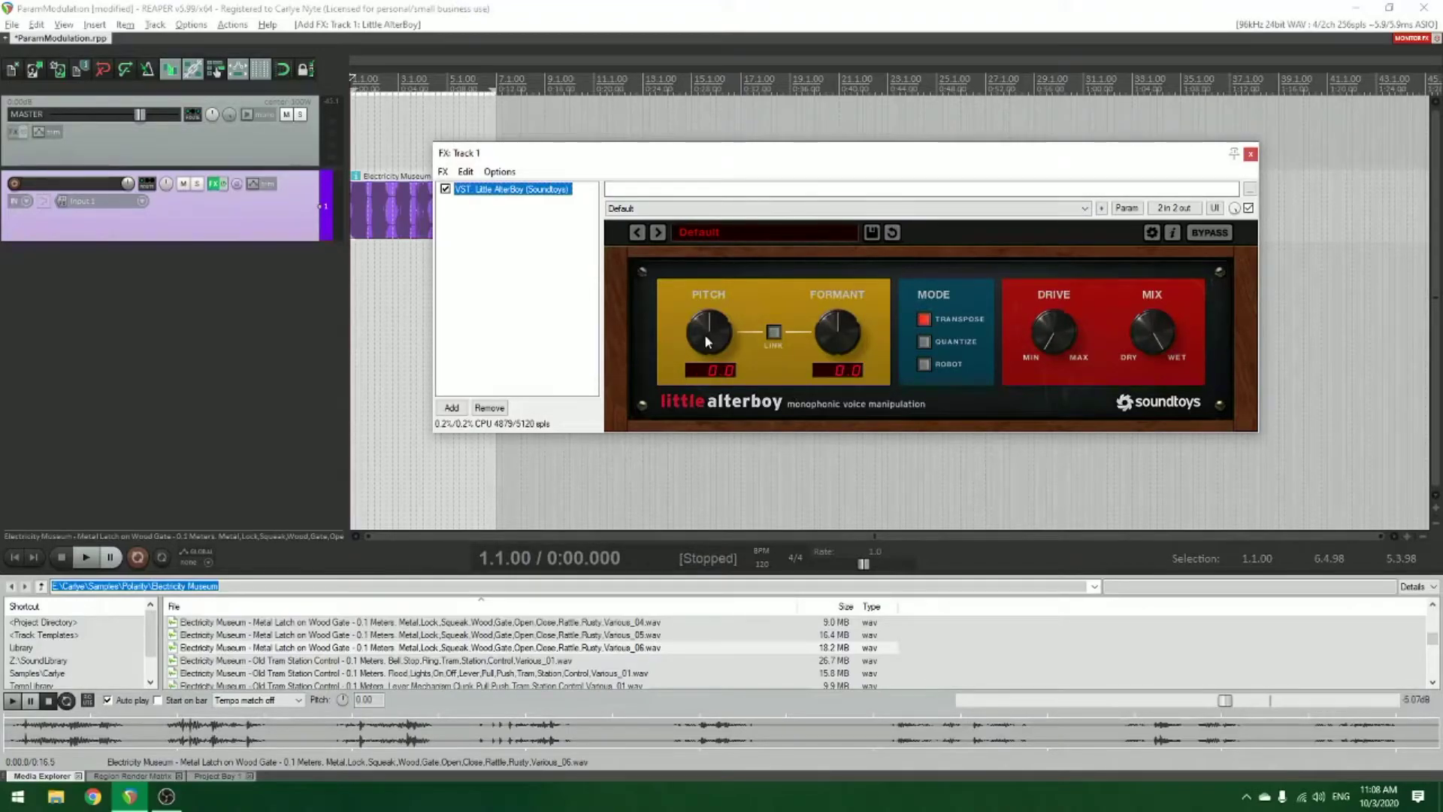
click(502, 367)
click(394, 412)
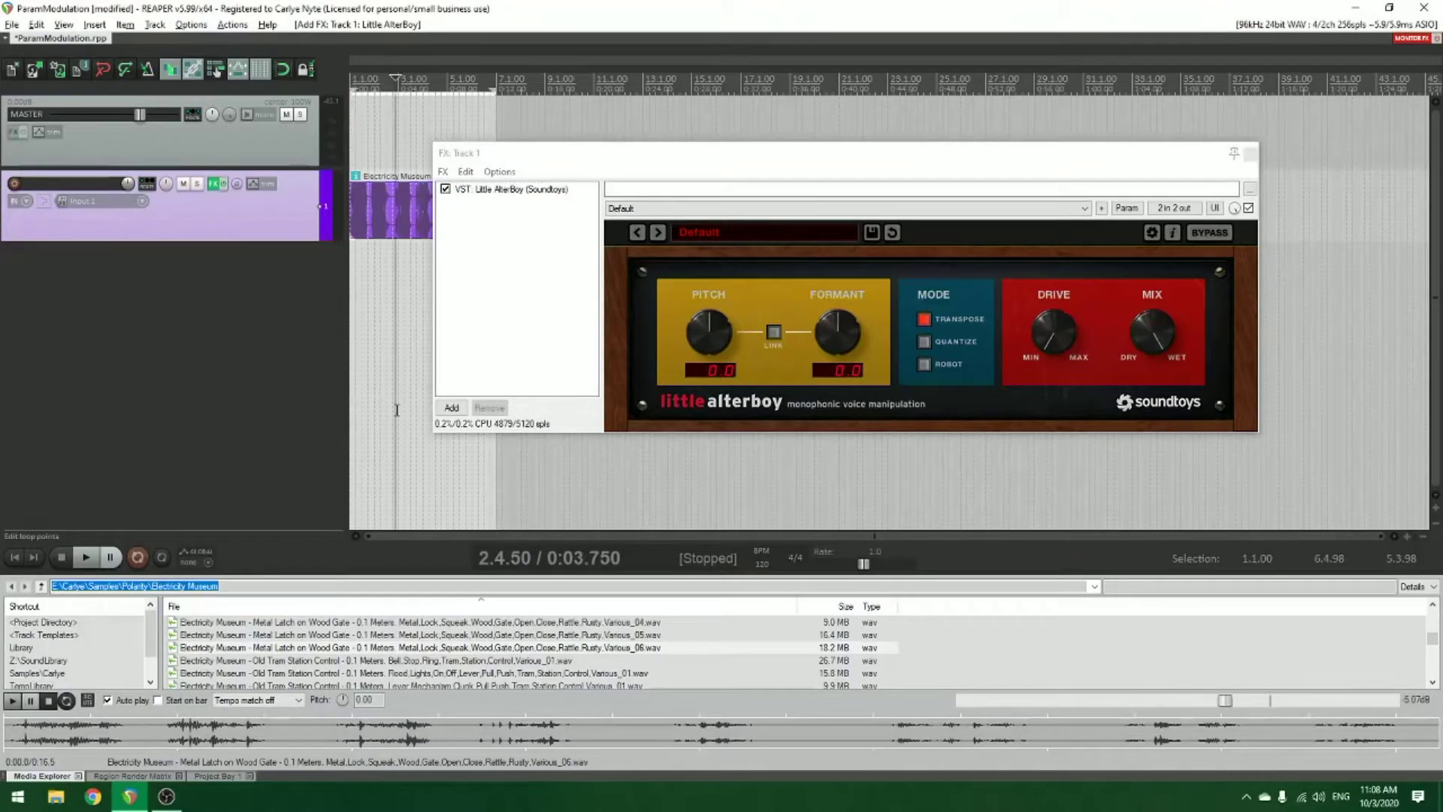
Filter the Actions list for 'param' and select the custom Open Parameter Modulation Window action
key(shift+slash)
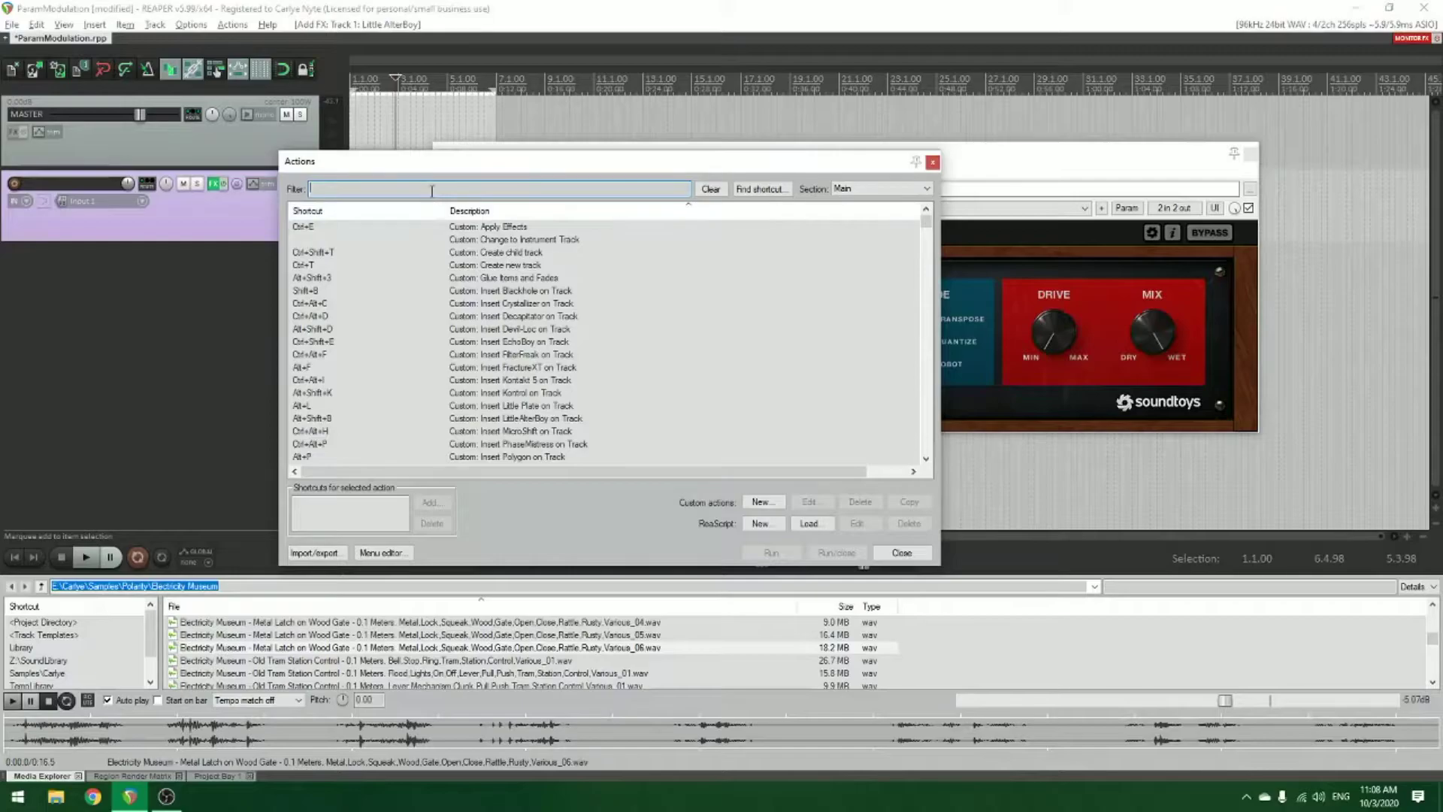
text(param)
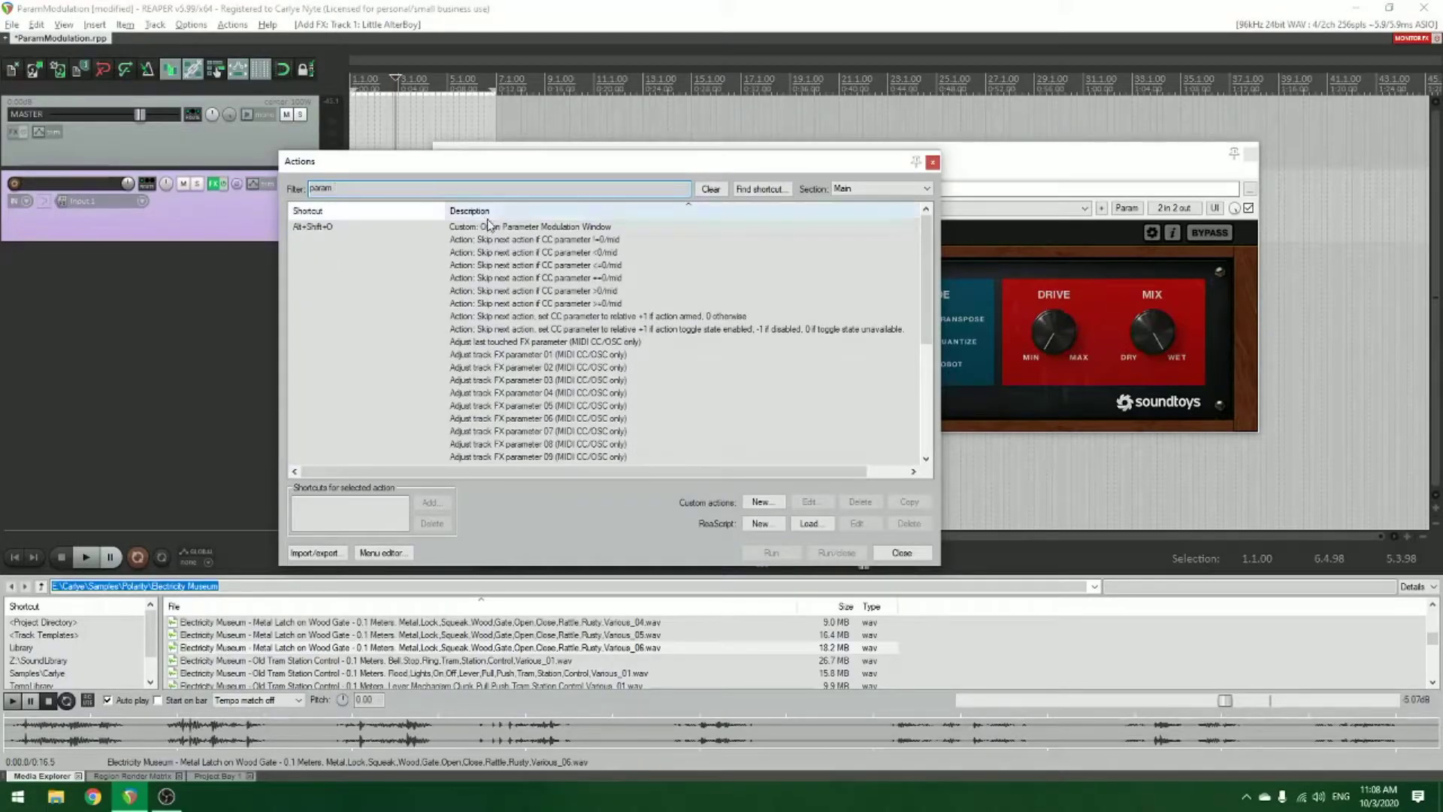
click(481, 227)
Review both steps of that custom action in its editor, then close the editor
click(811, 502)
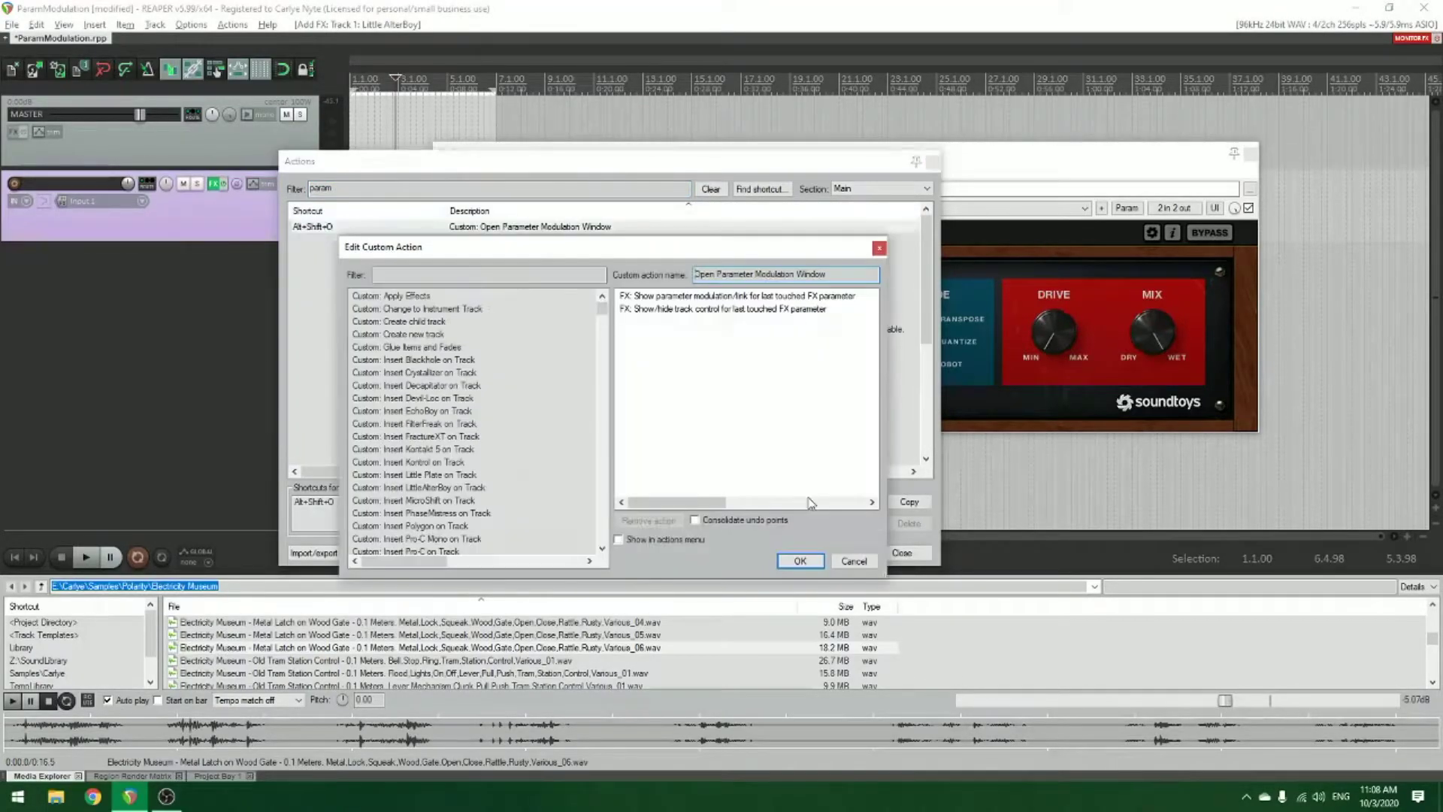
click(686, 297)
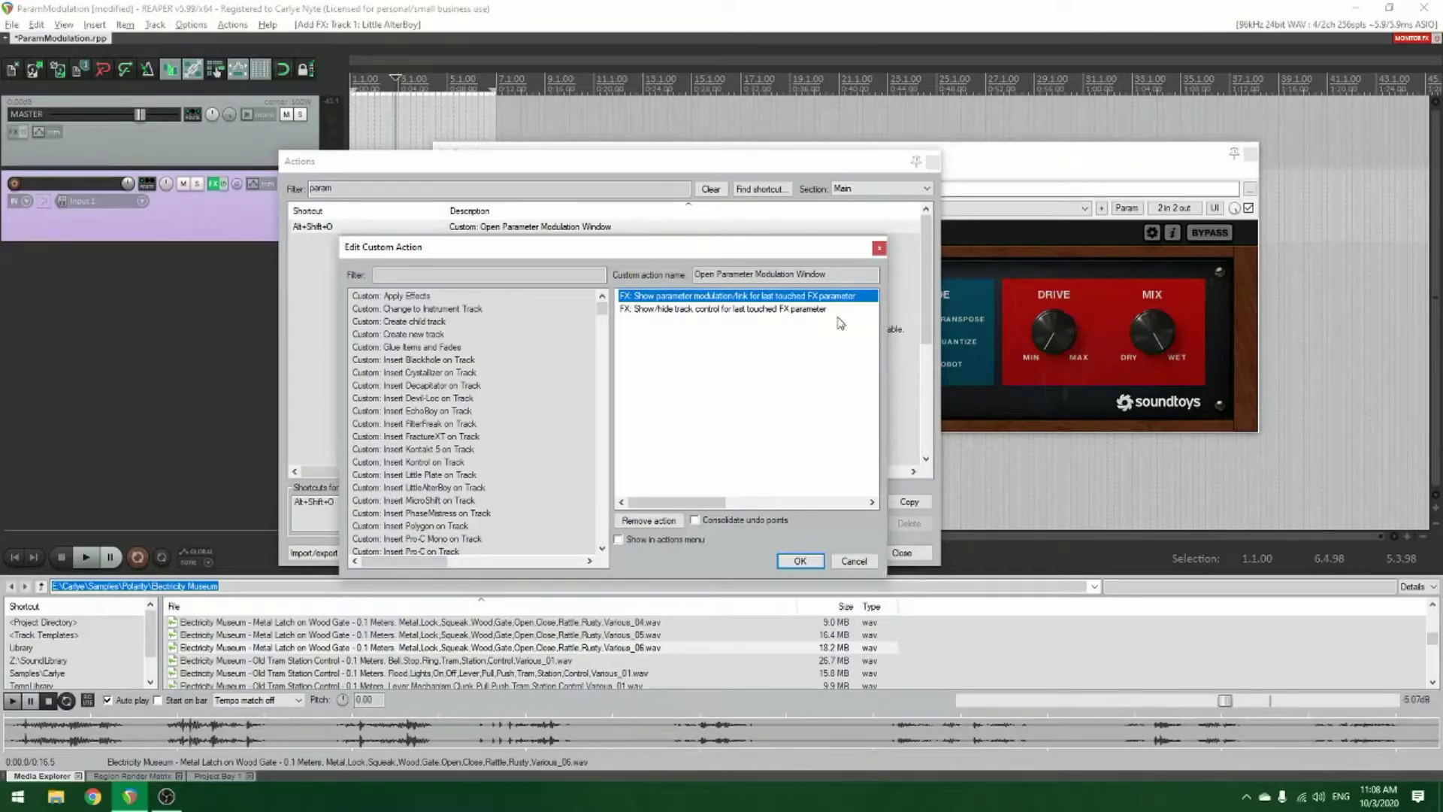
click(695, 310)
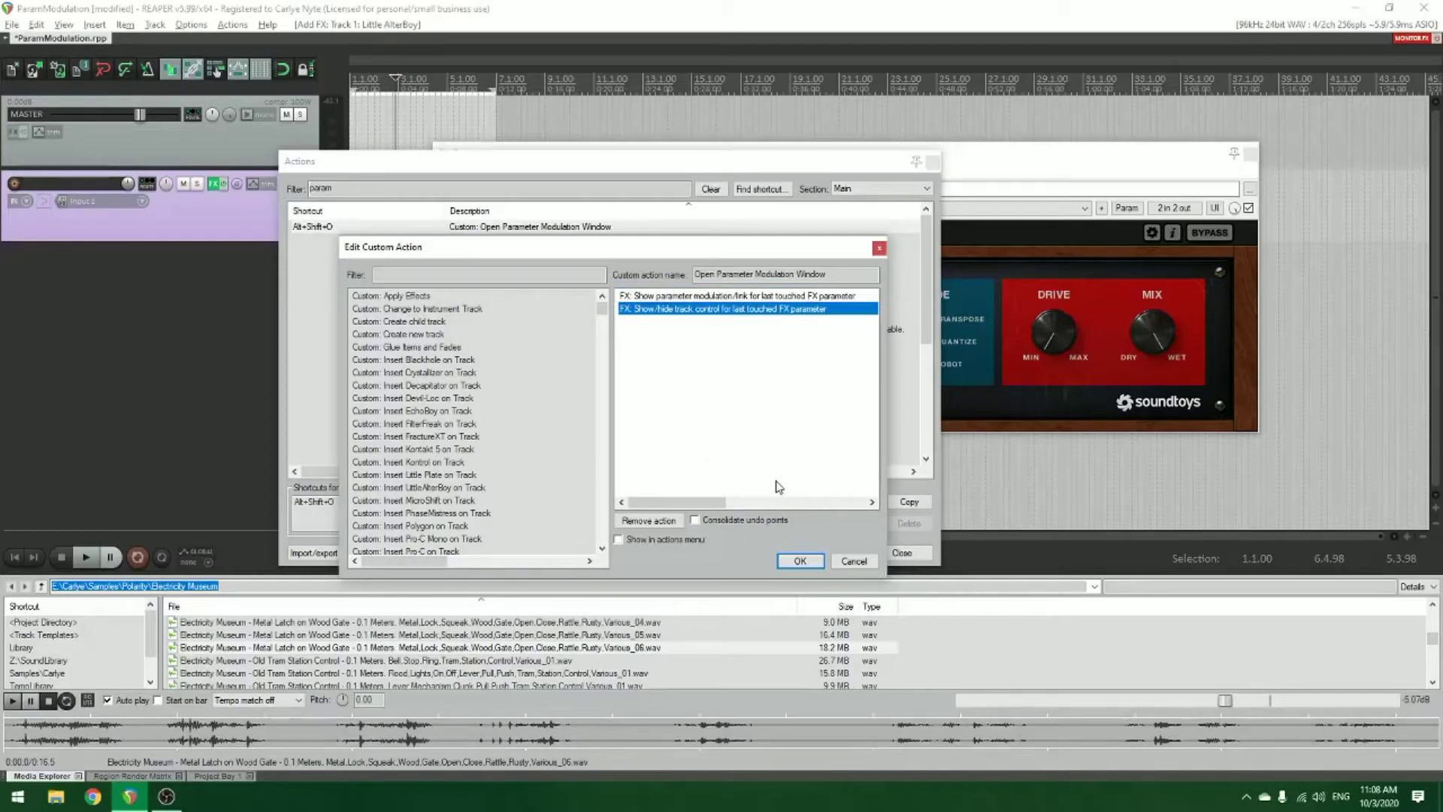
click(819, 563)
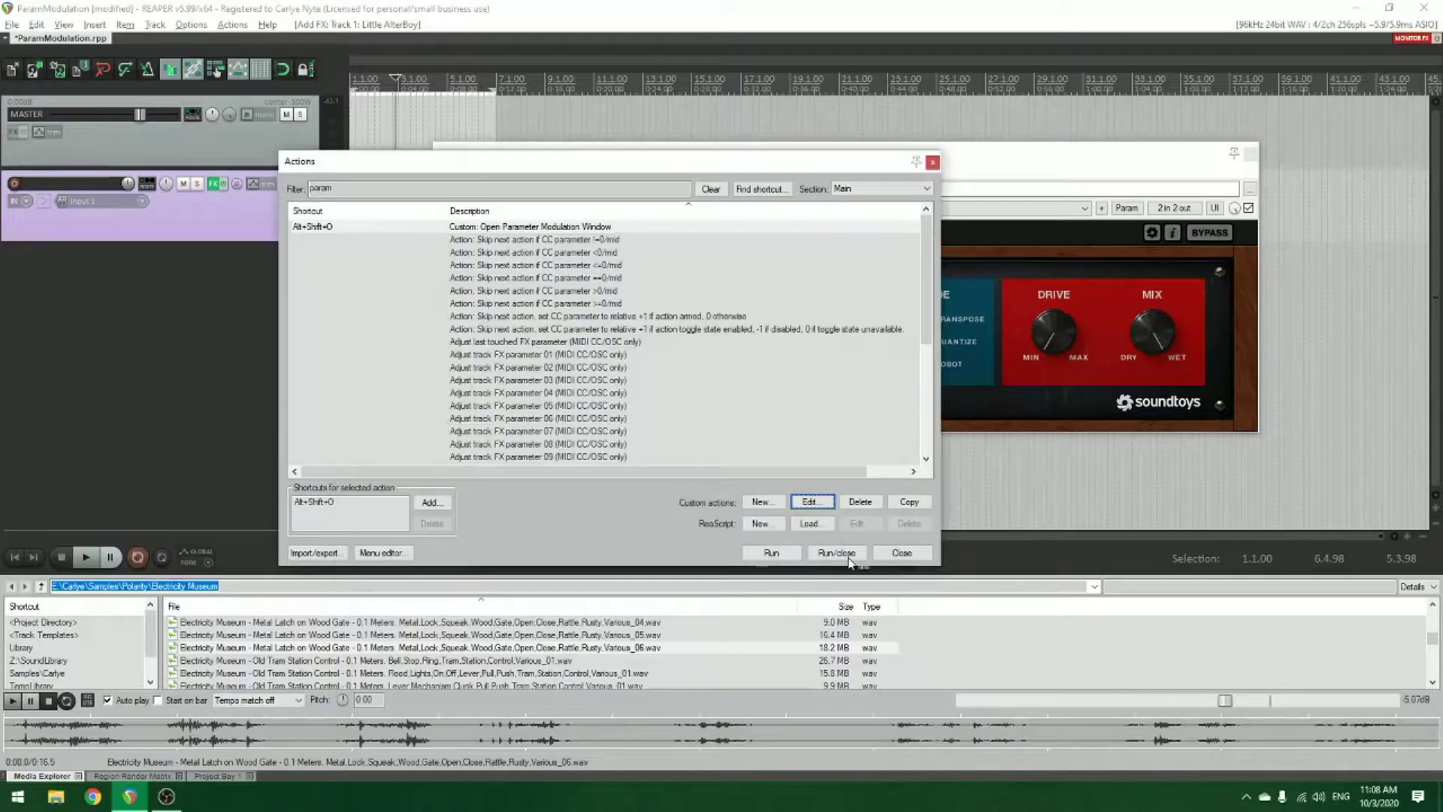
Set AlterBoy's Pitch to -1.0 and Formant to 1.3, then open Pitch's modulation window
click(900, 552)
drag(706, 331, 701, 335)
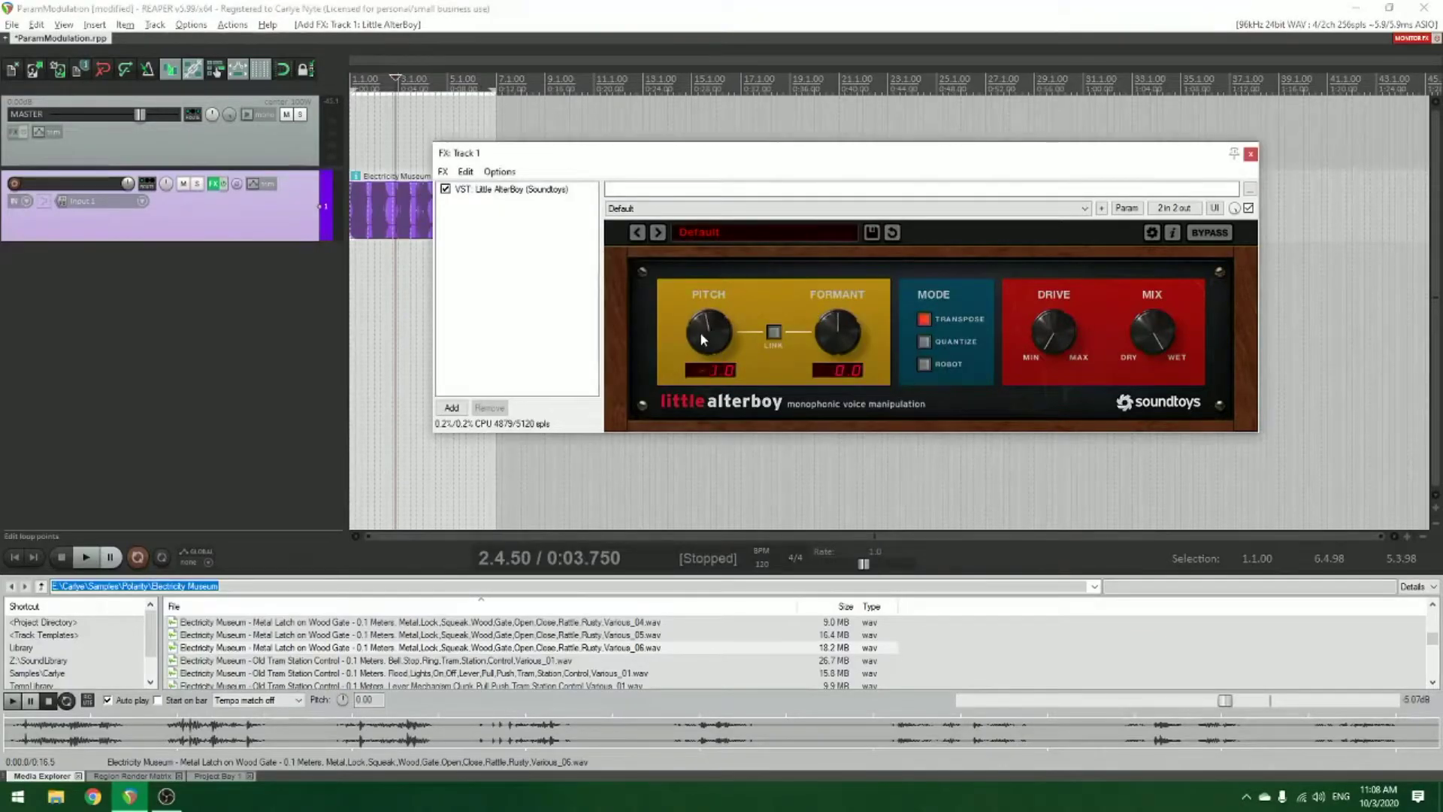
drag(842, 330, 842, 316)
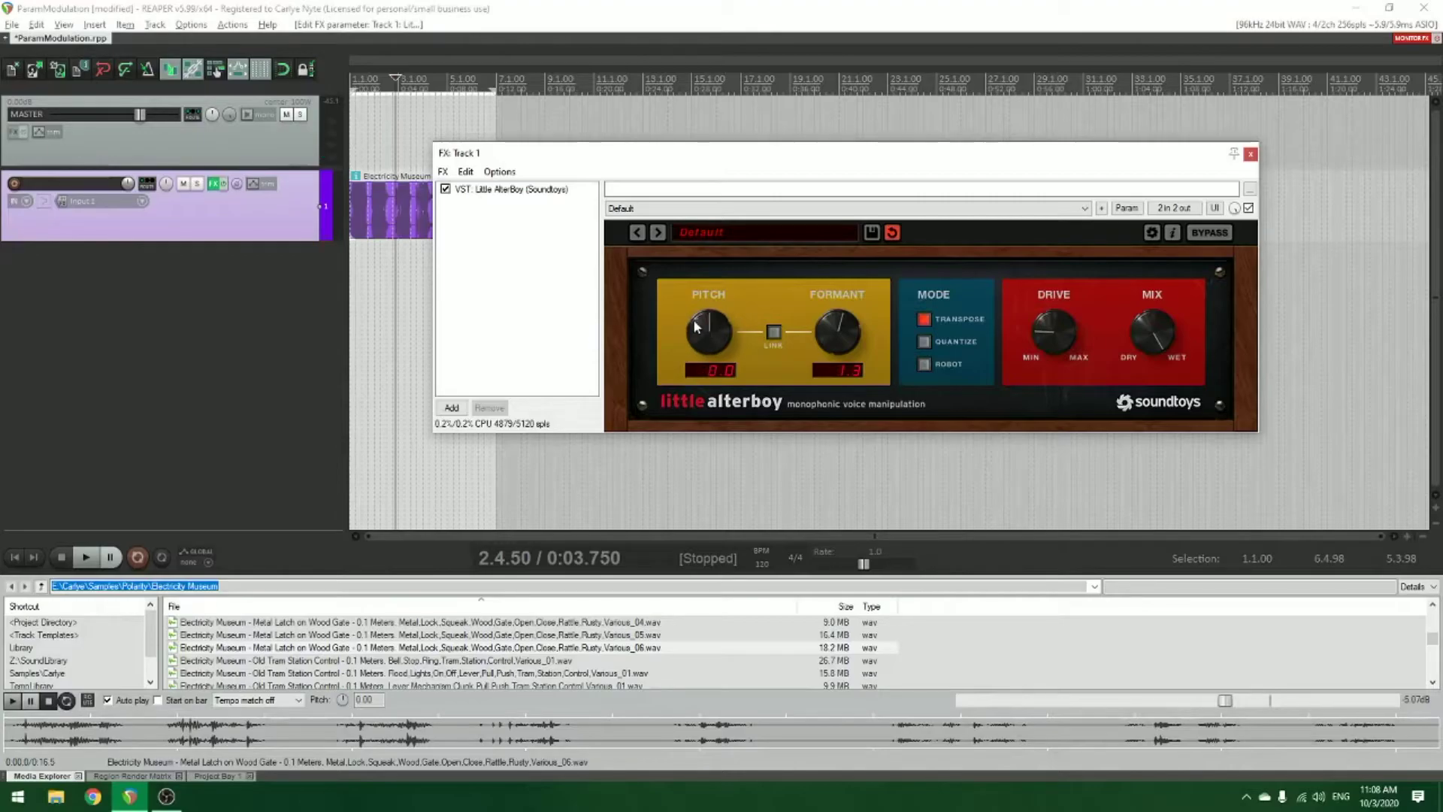
key(alt+p)
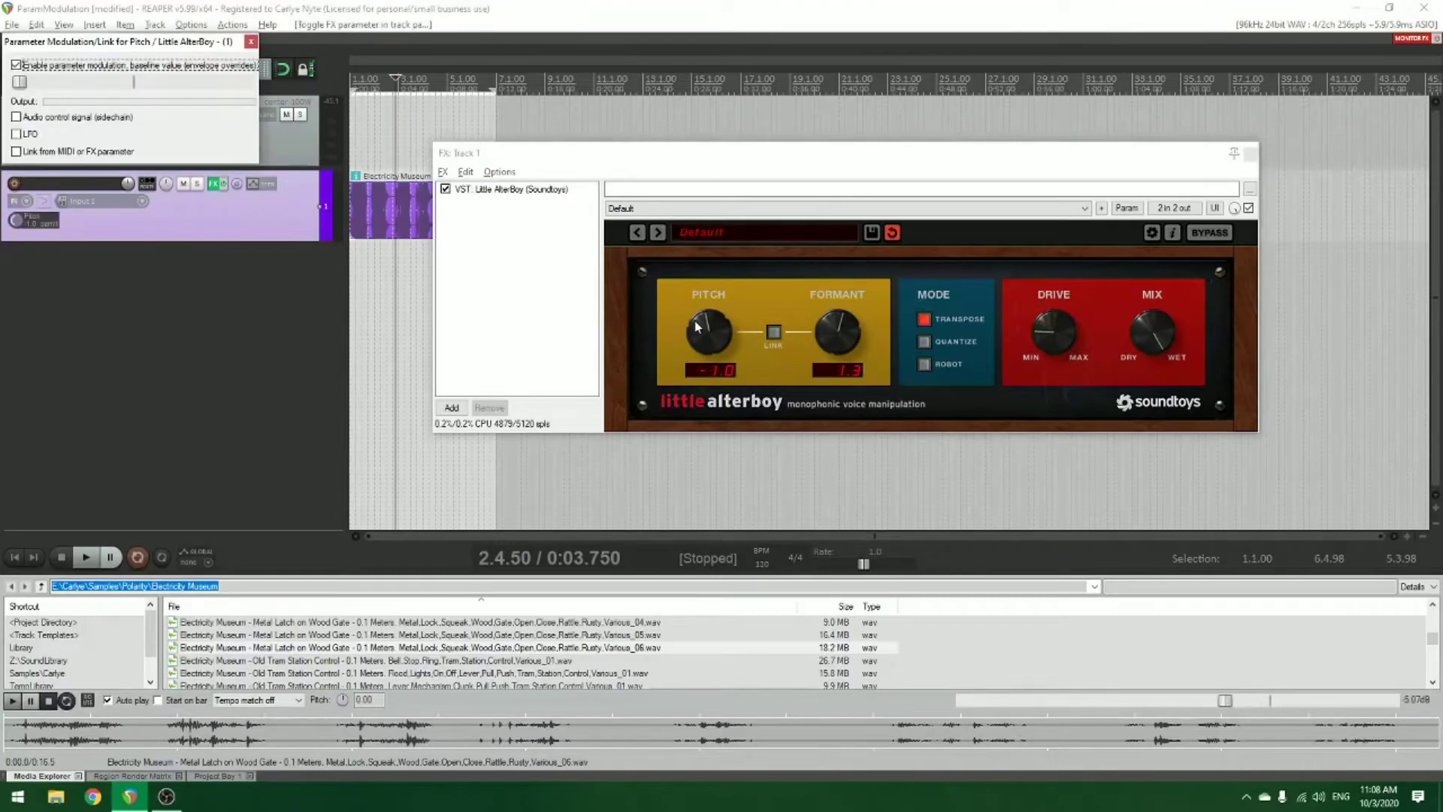
drag(162, 41, 254, 274)
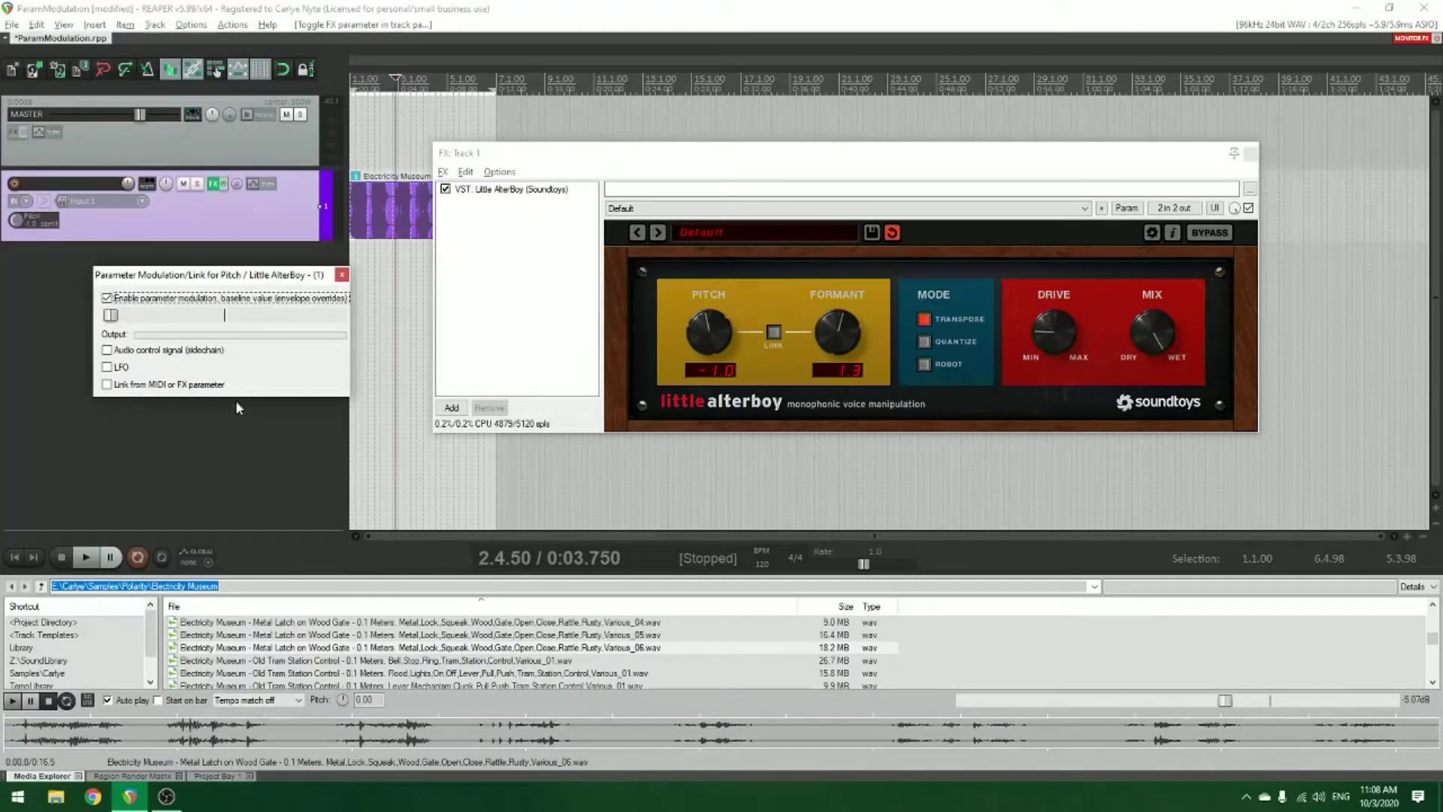
Enable an LFO on Pitch with a raised baseline, strength about 49 and speed about 0.63 Hz
click(107, 367)
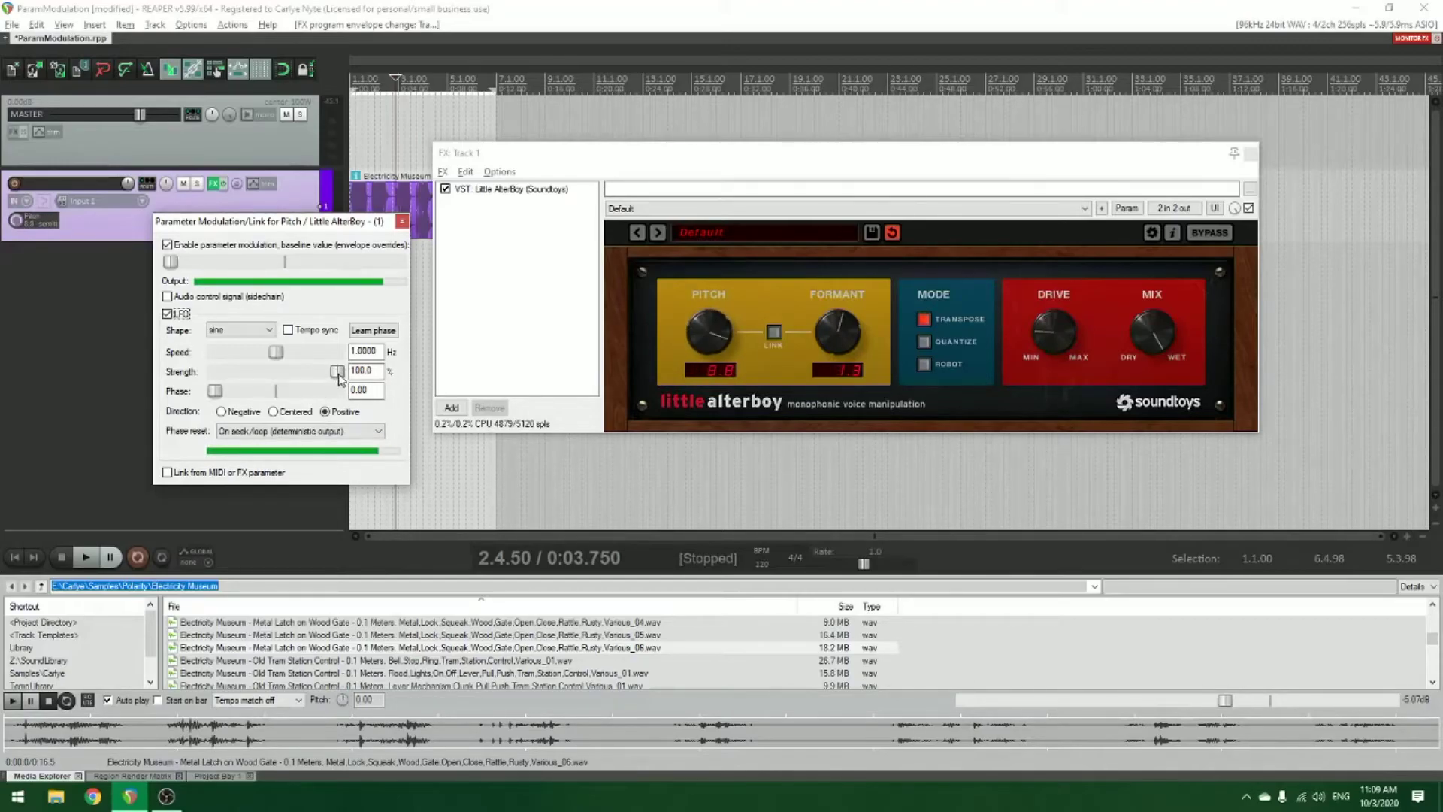
drag(336, 371, 162, 376)
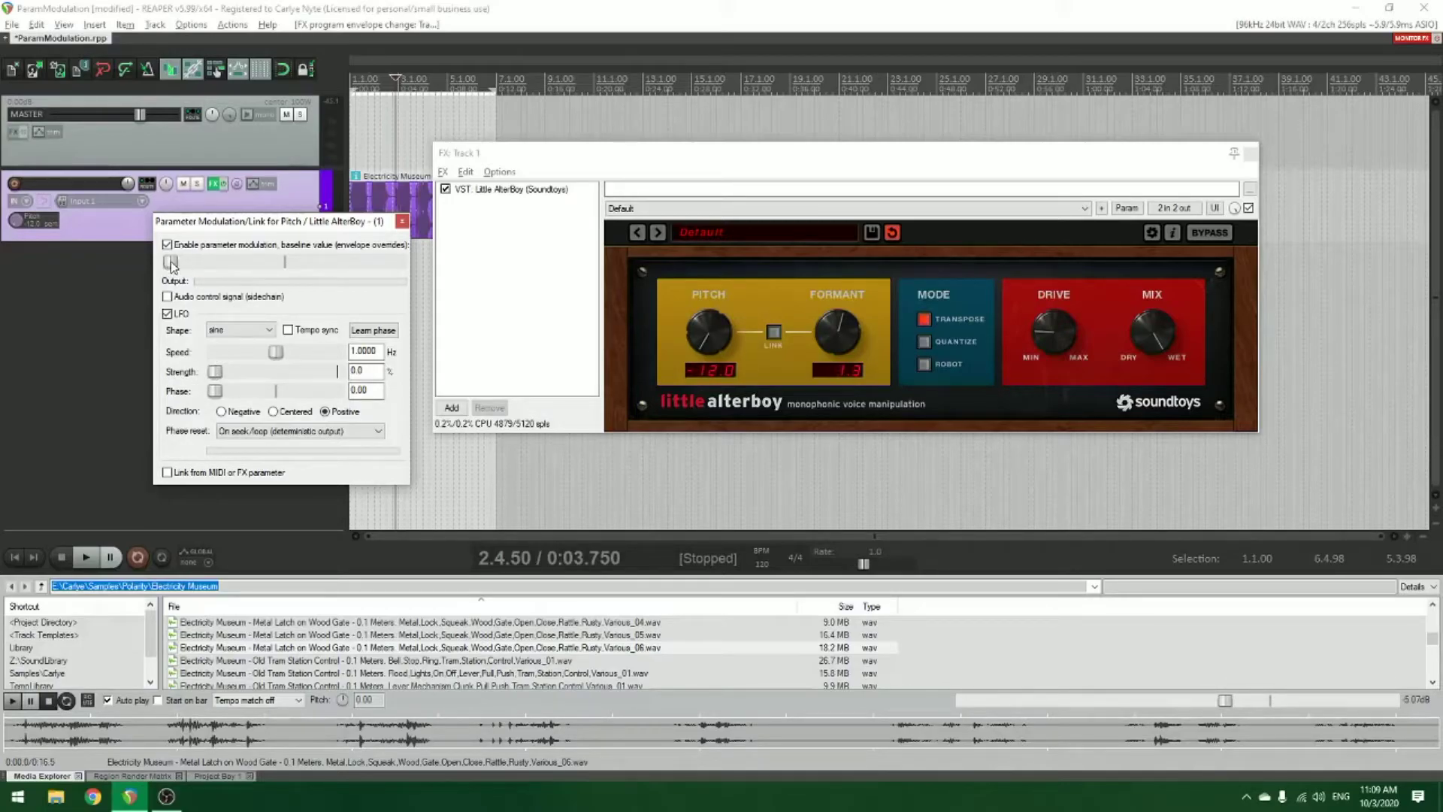
drag(172, 265, 248, 275)
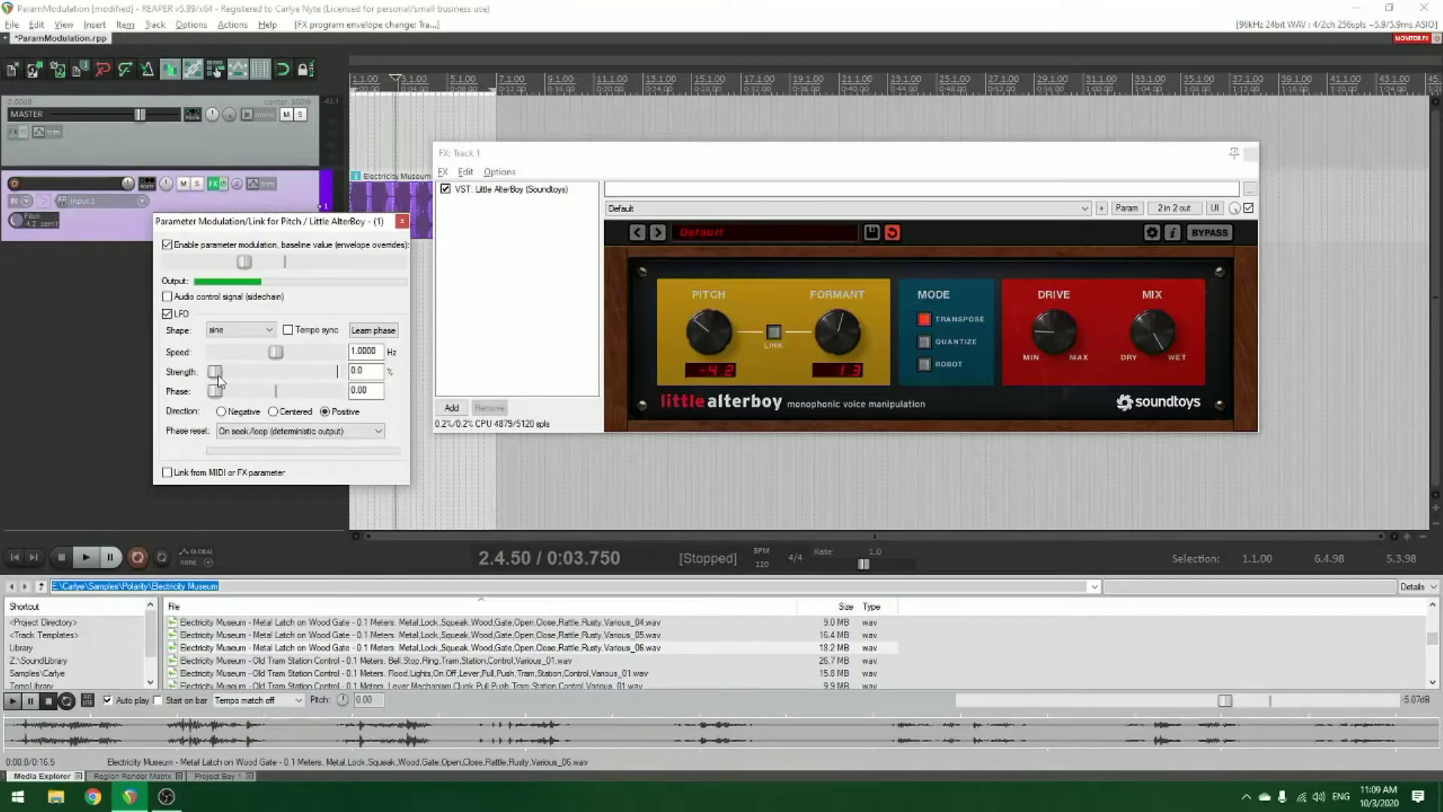
drag(216, 372, 284, 371)
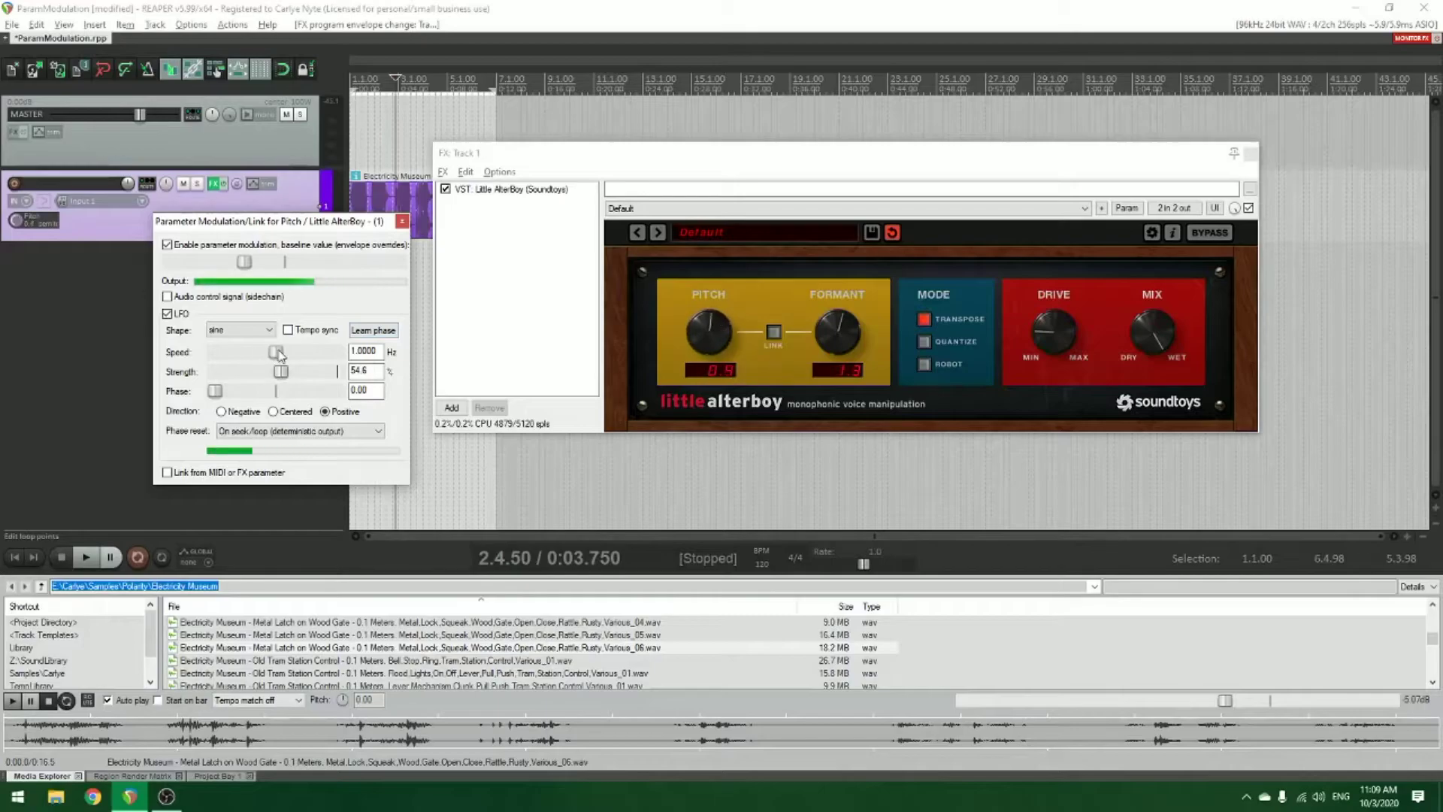
mouse_move(278, 353)
mouse_down()
mouse_move(232, 362)
mouse_move(259, 364)
mouse_up()
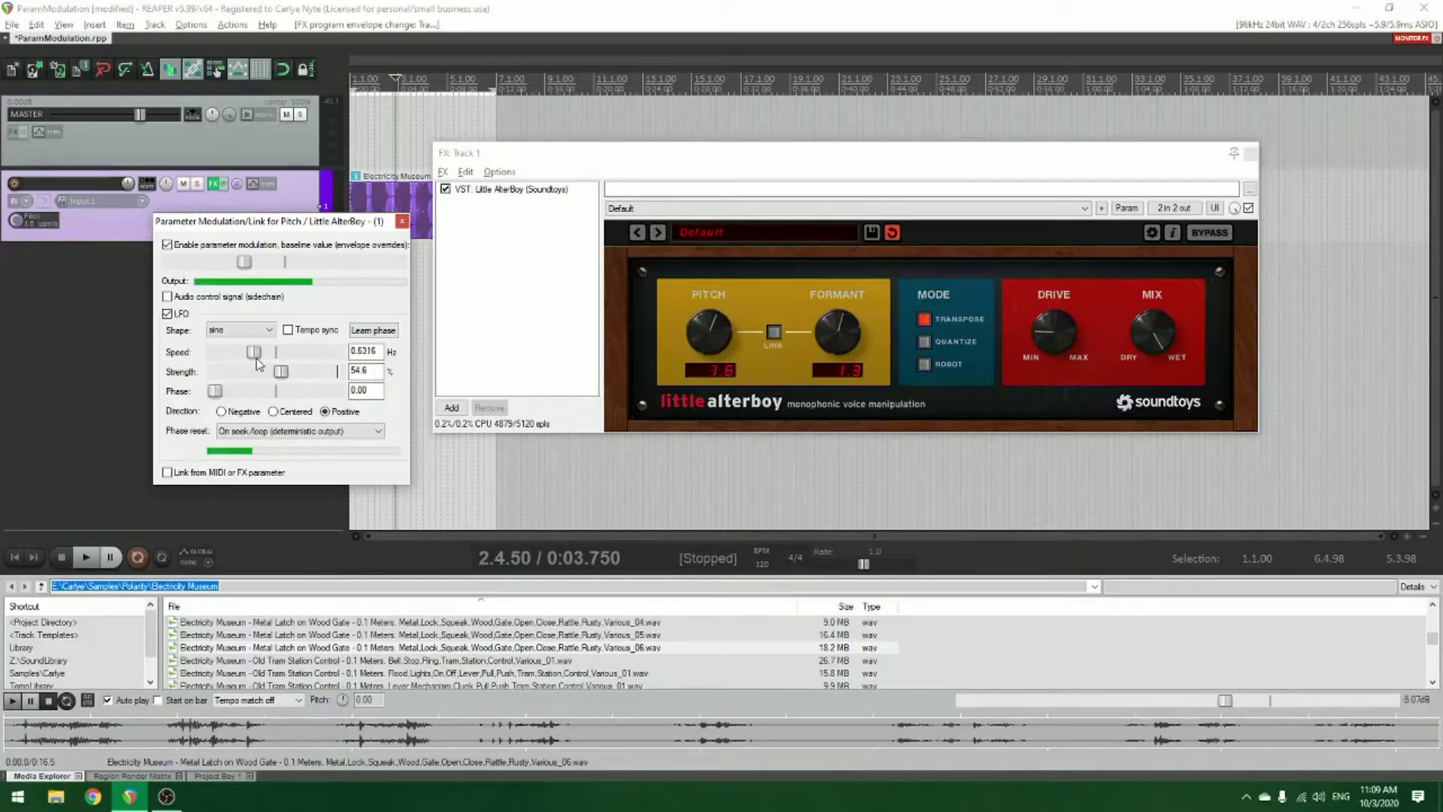
Set the Pitch LFO shape to triangle with positive, upward-only direction
click(255, 330)
click(241, 371)
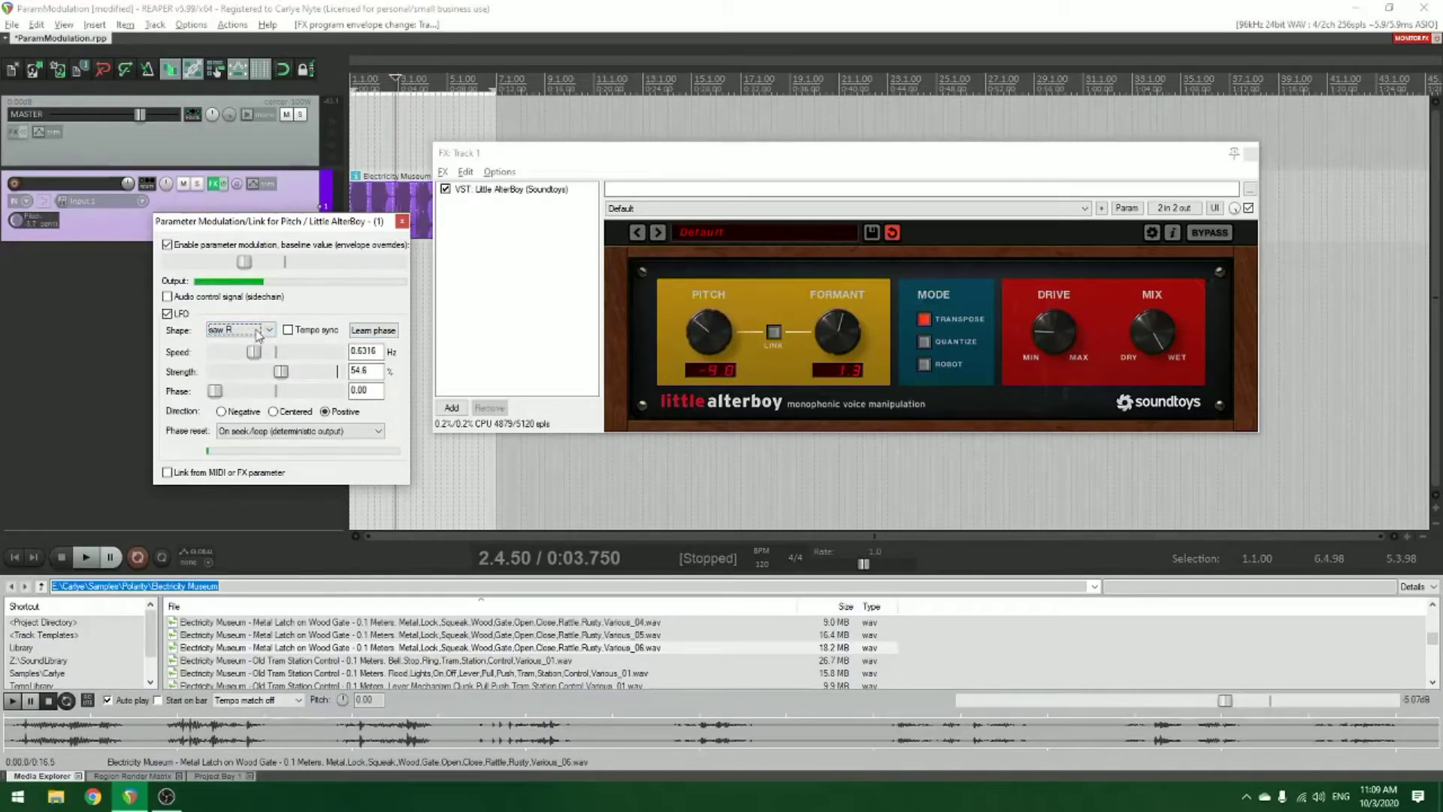
click(257, 335)
click(244, 383)
click(290, 413)
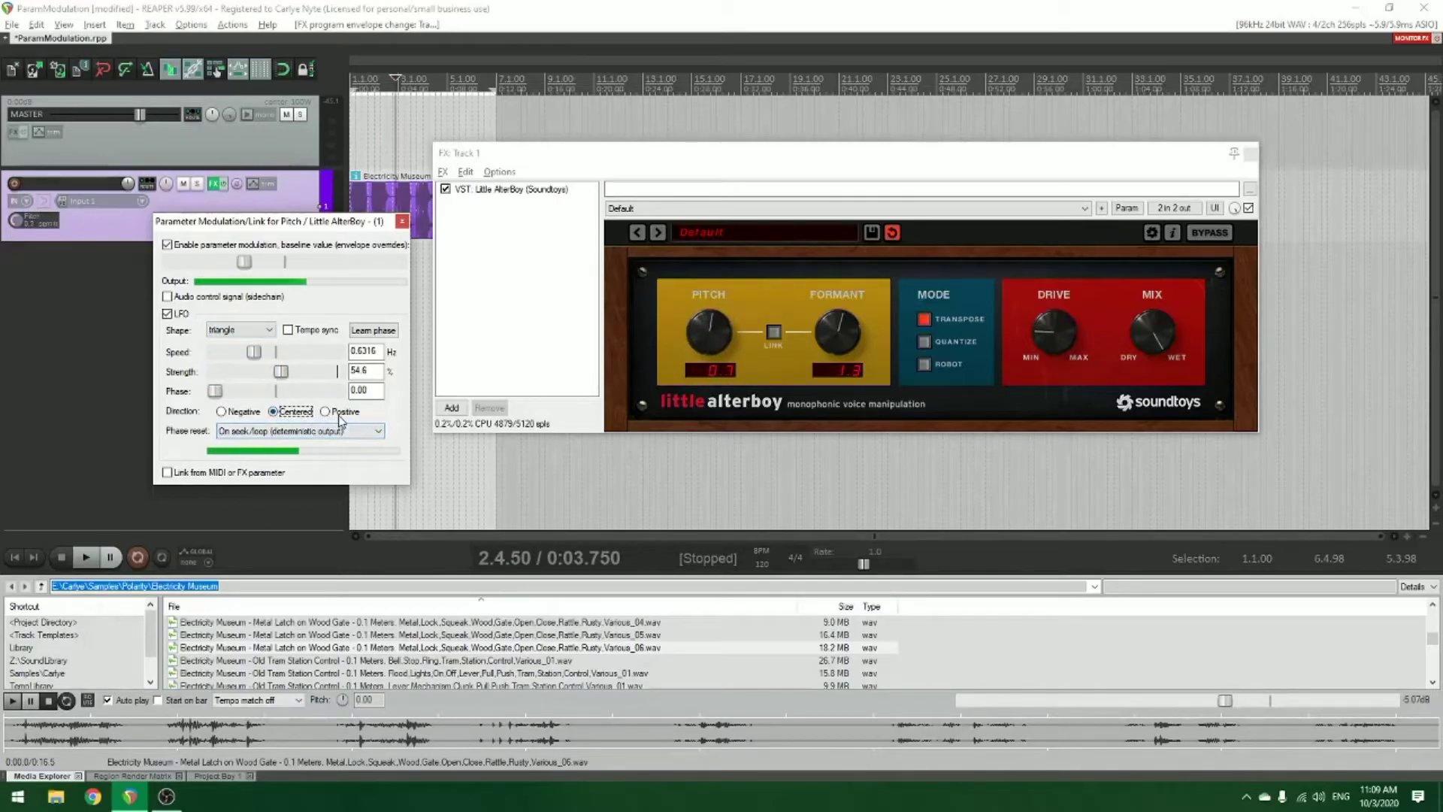
click(330, 412)
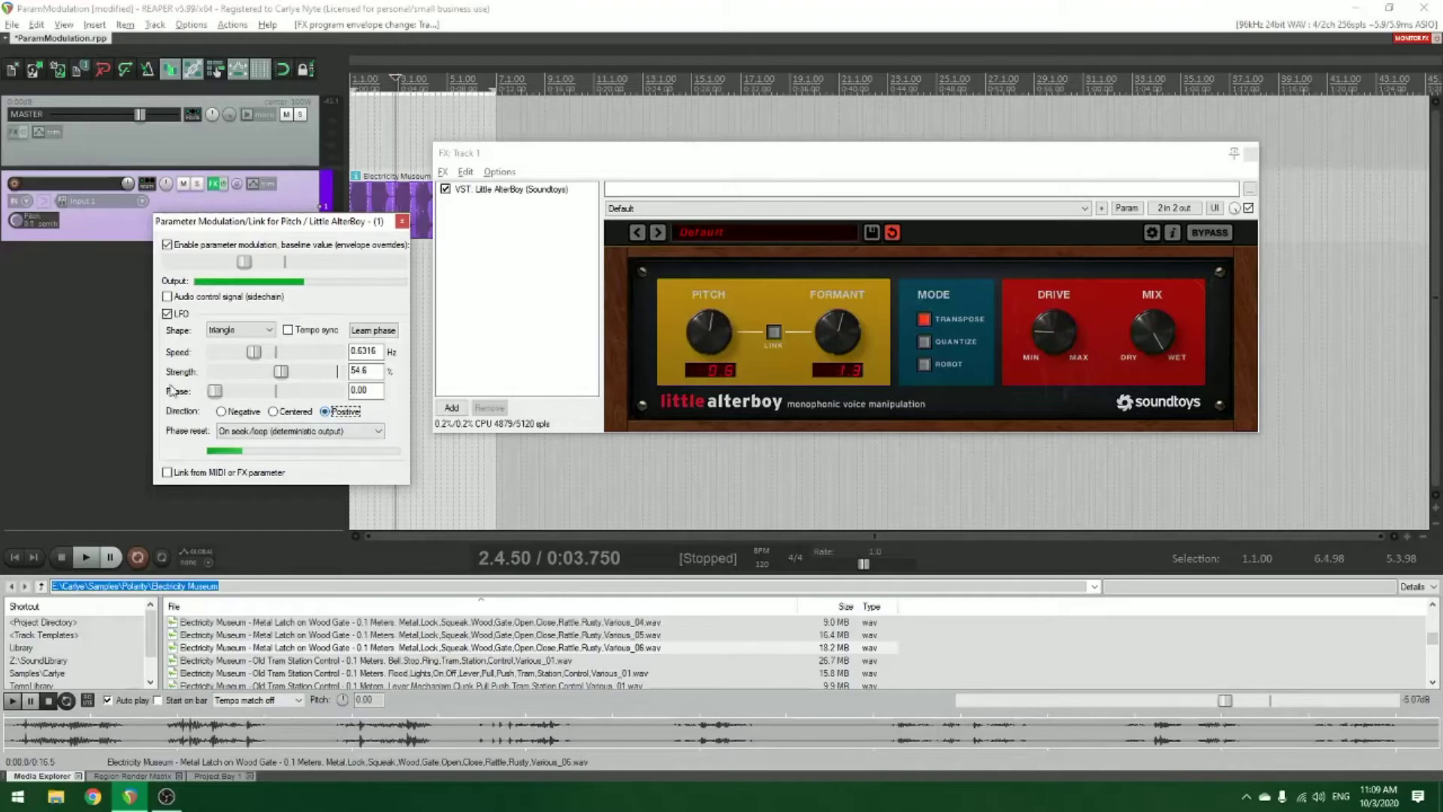
Replace the Pitch LFO with an audio sidechain control signal on track channels 1+2
click(179, 316)
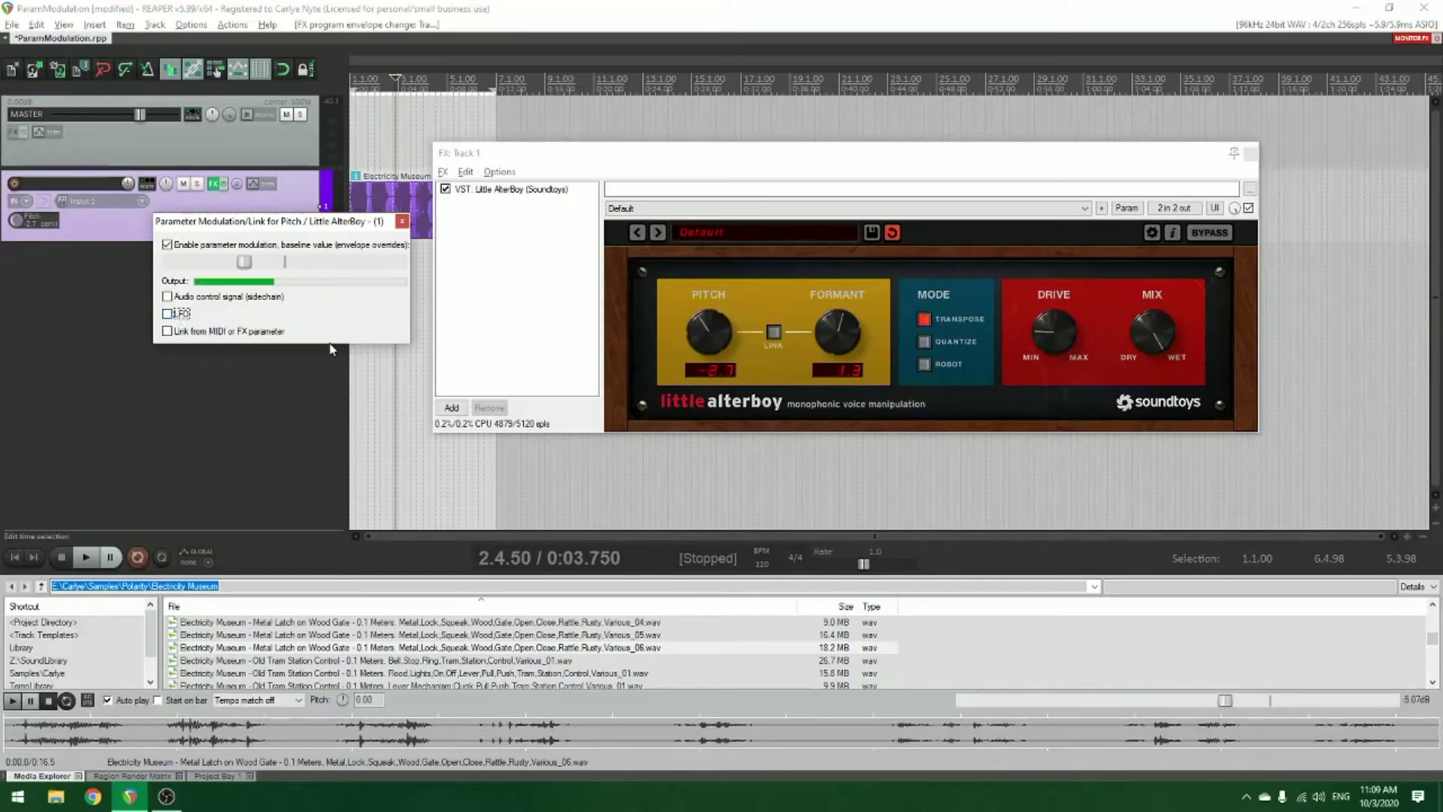
click(166, 297)
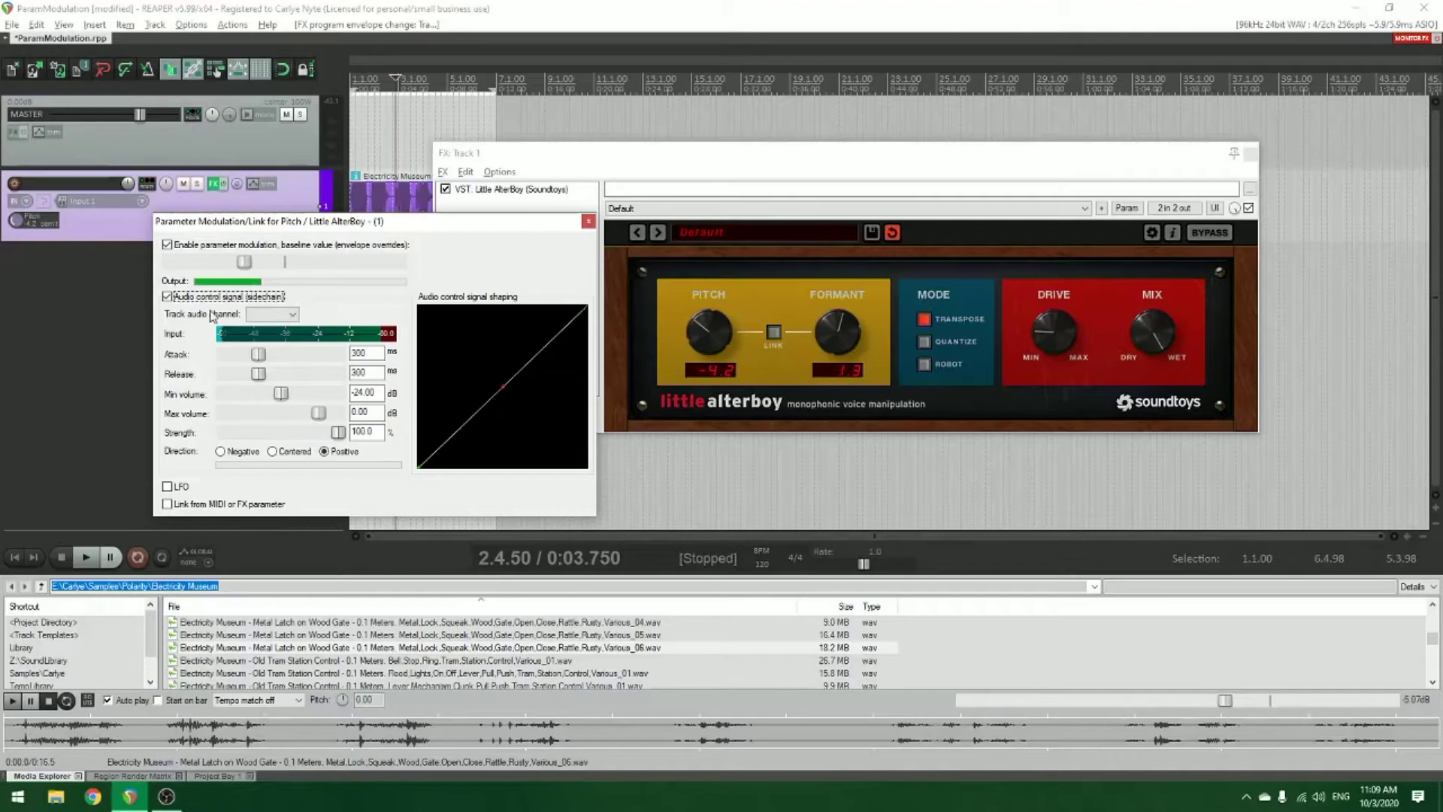
click(272, 314)
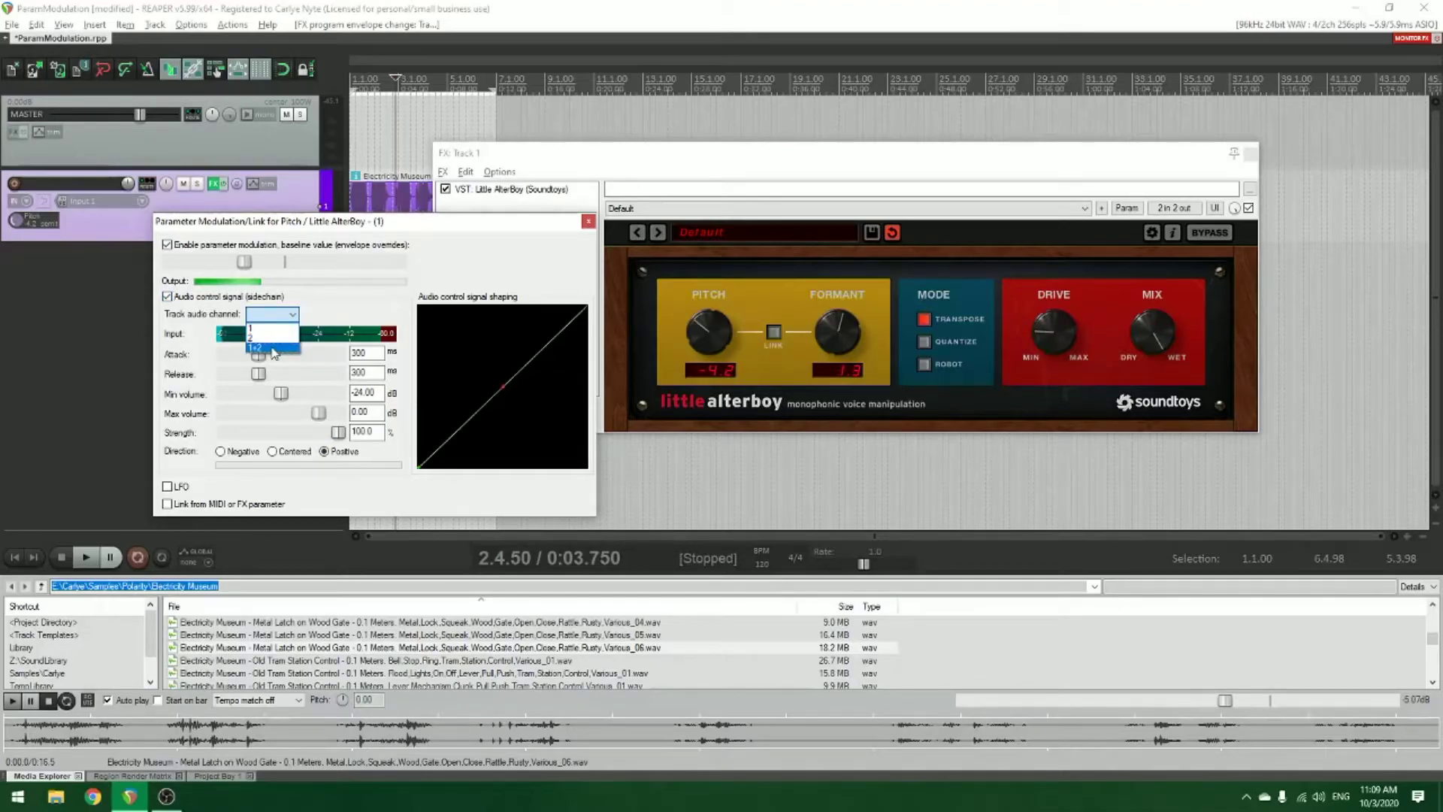
click(273, 348)
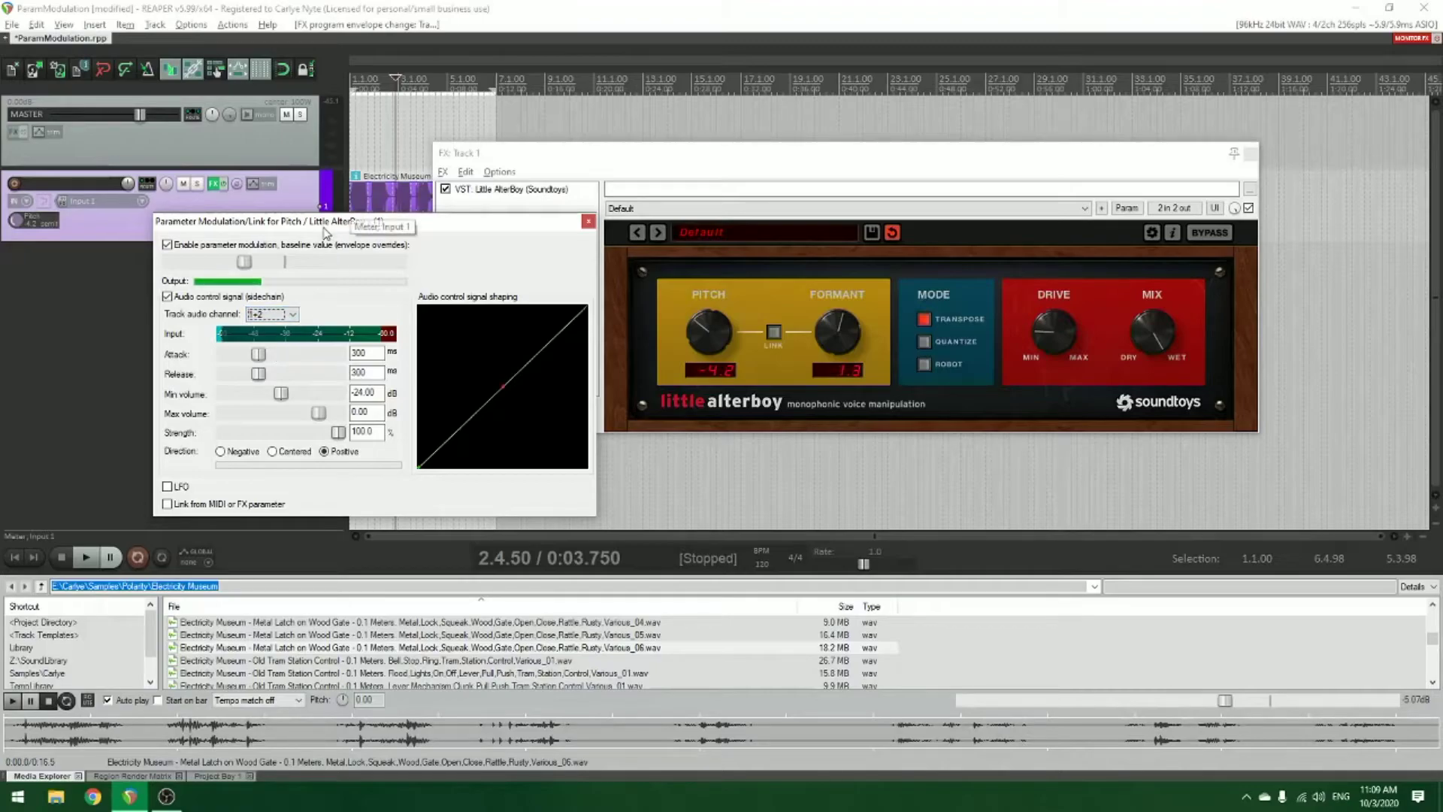
drag(335, 221, 299, 294)
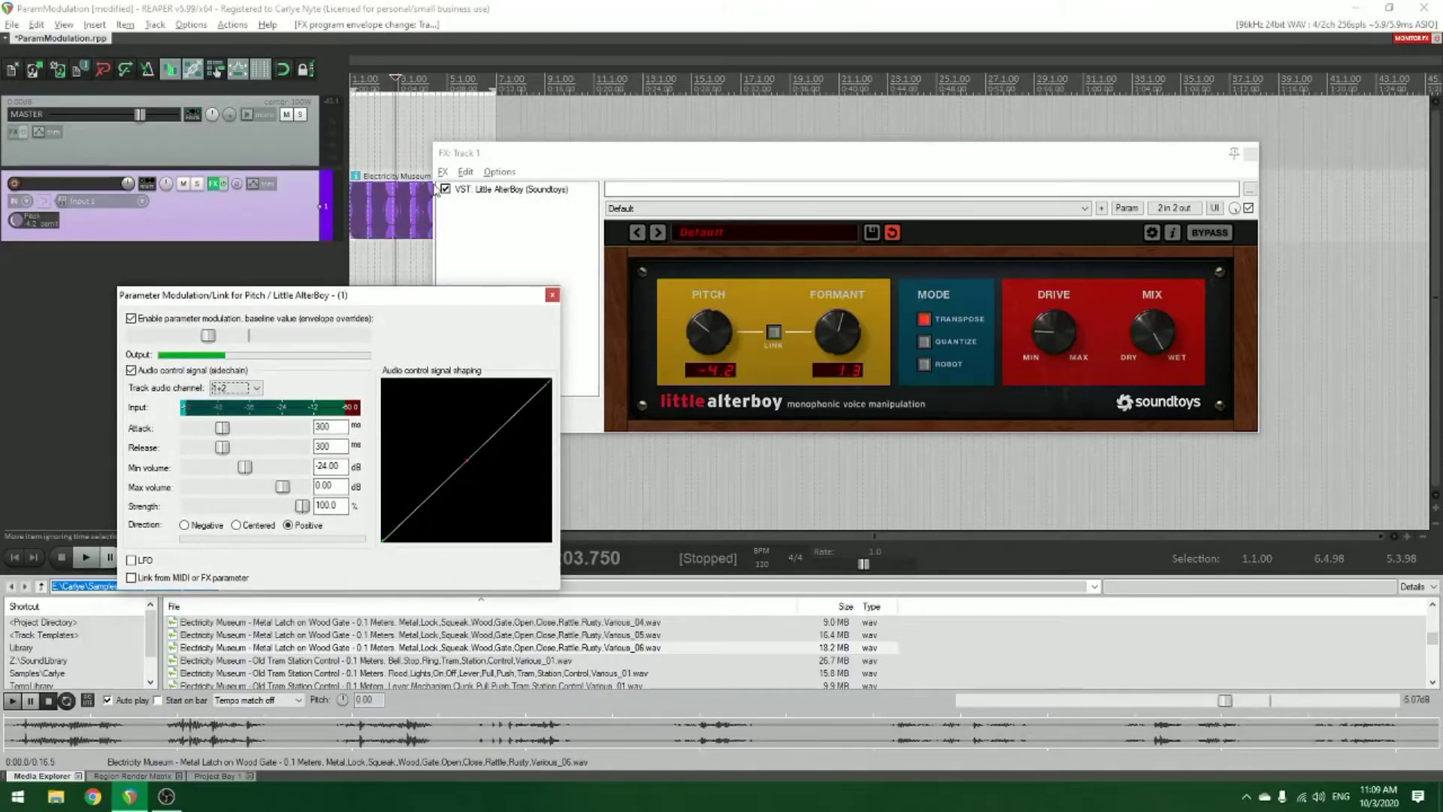
Select the audio item, add a point on the shaping curve, and audition the Pitch modulation
click(378, 210)
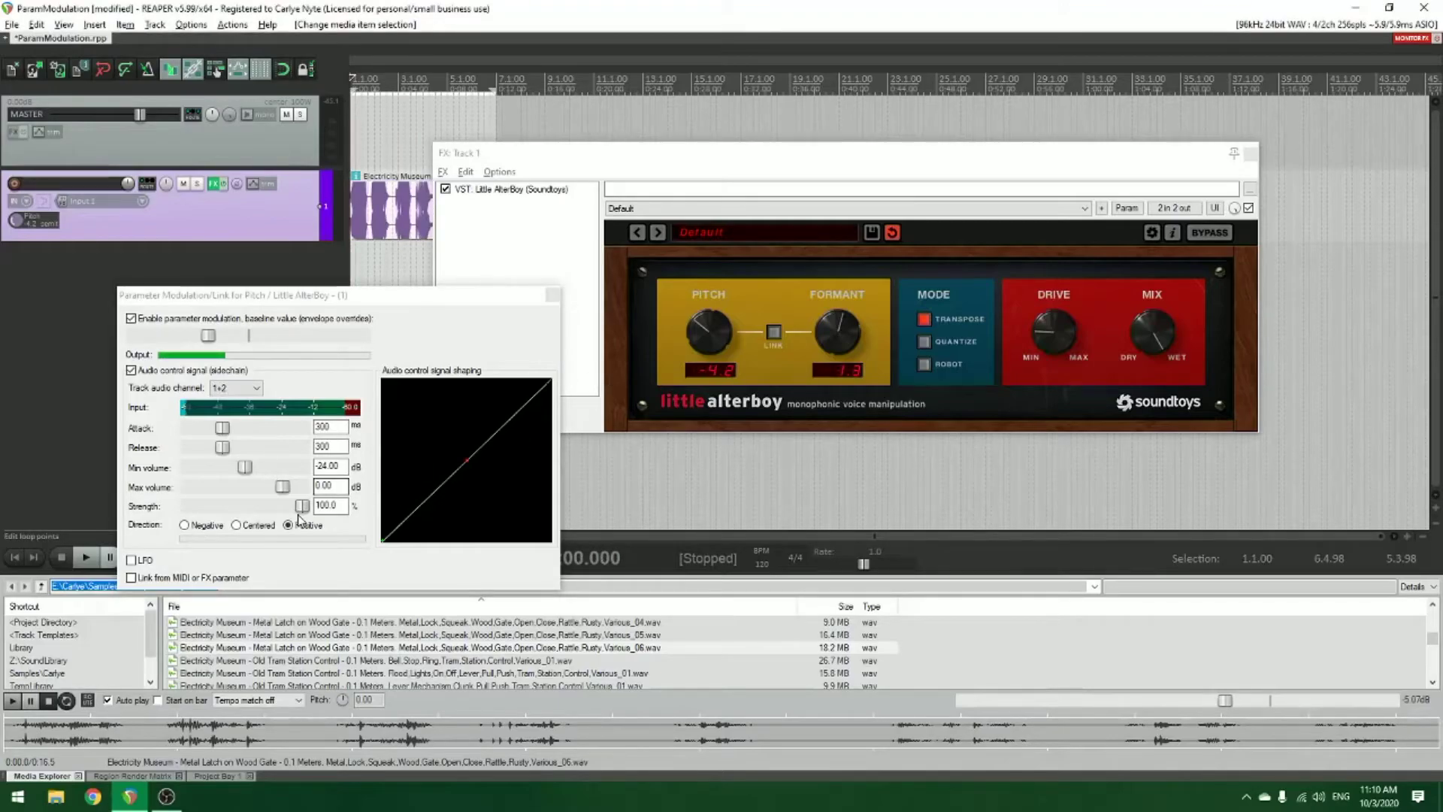
click(467, 459)
key(space)
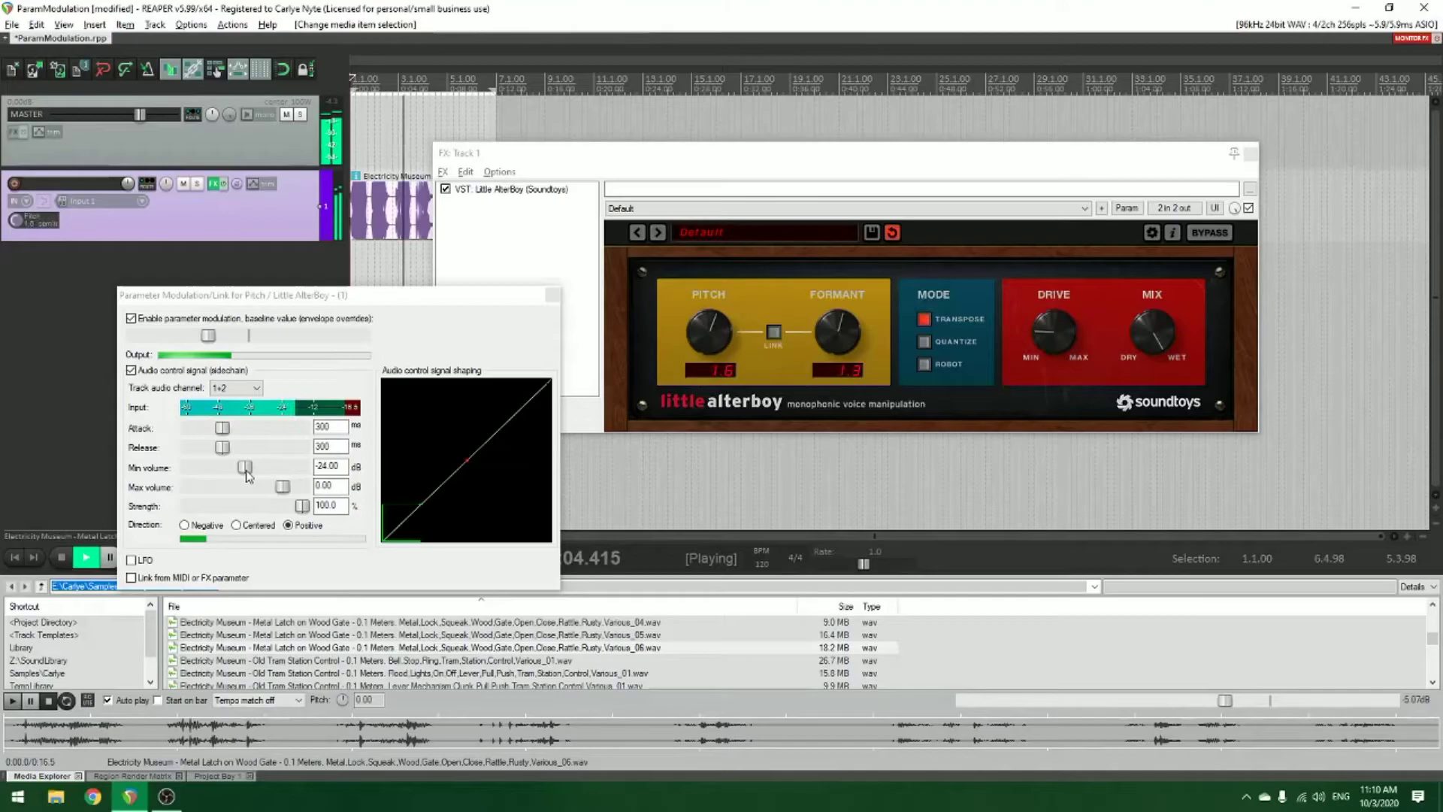
key(space)
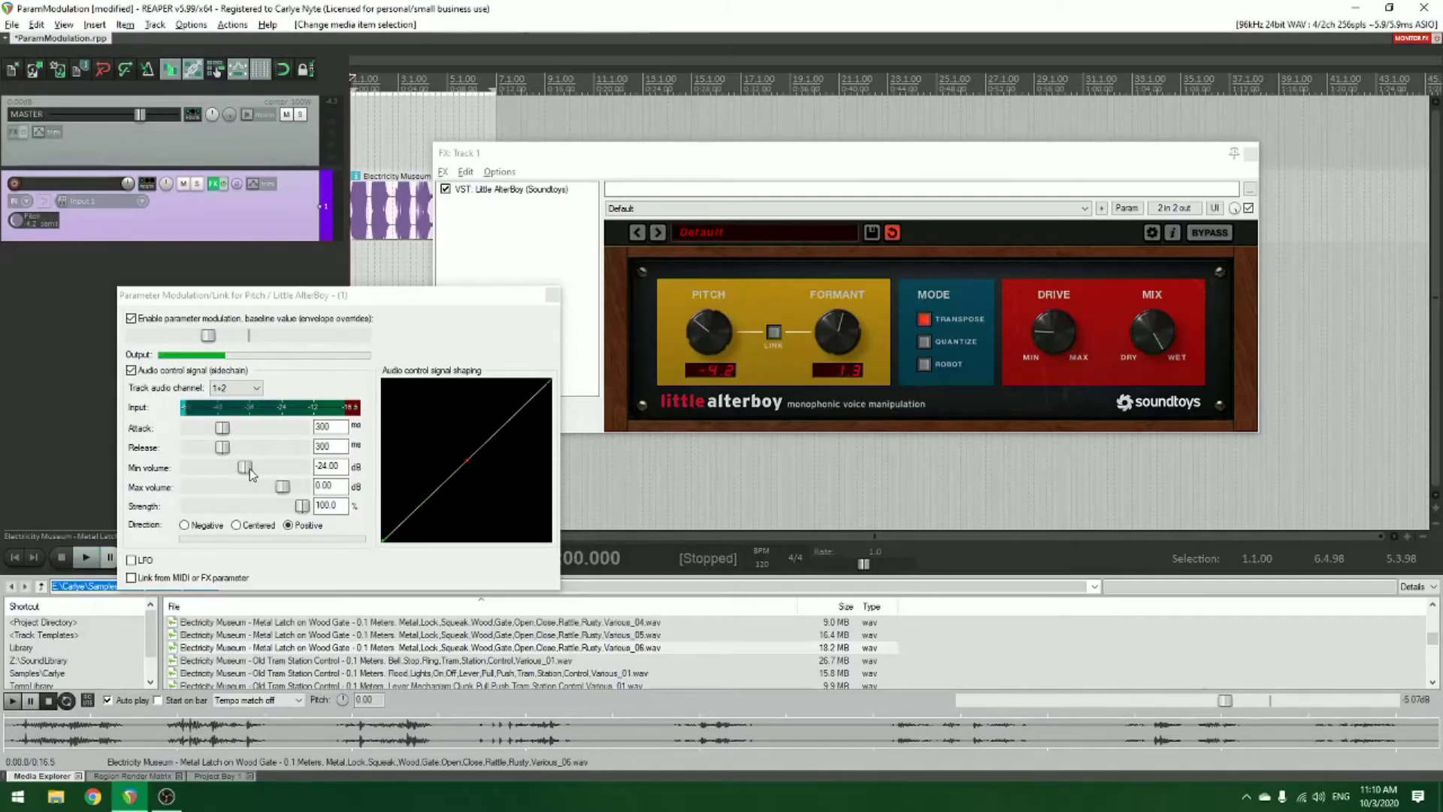
Set Min volume to -49.42 dB, Release to 617 ms and Strength to 32.3%, then audition
drag(250, 467, 214, 470)
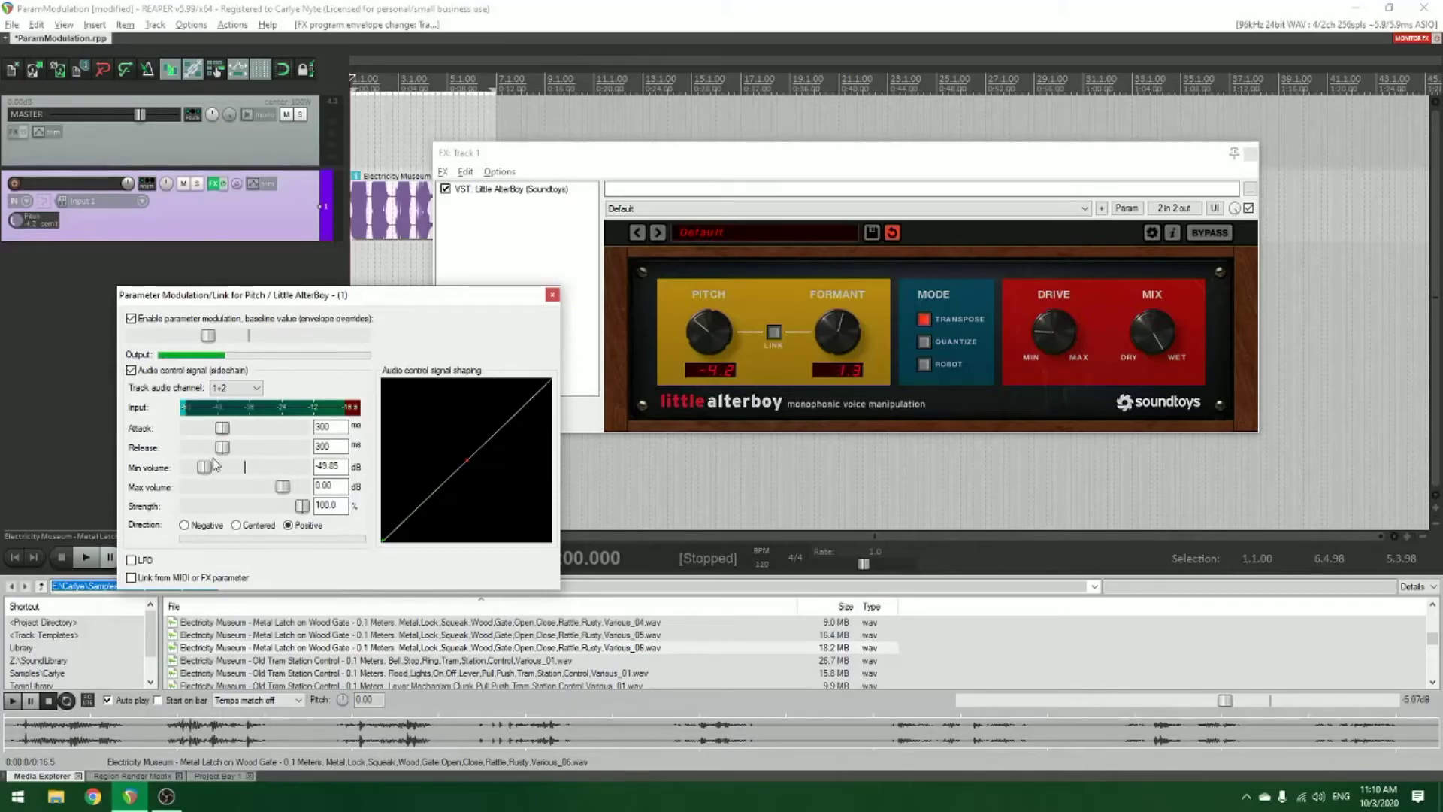
mouse_move(222, 446)
mouse_down()
mouse_move(258, 446)
mouse_move(217, 472)
mouse_up()
drag(306, 508, 241, 511)
key(space)
key(space)
key(space)
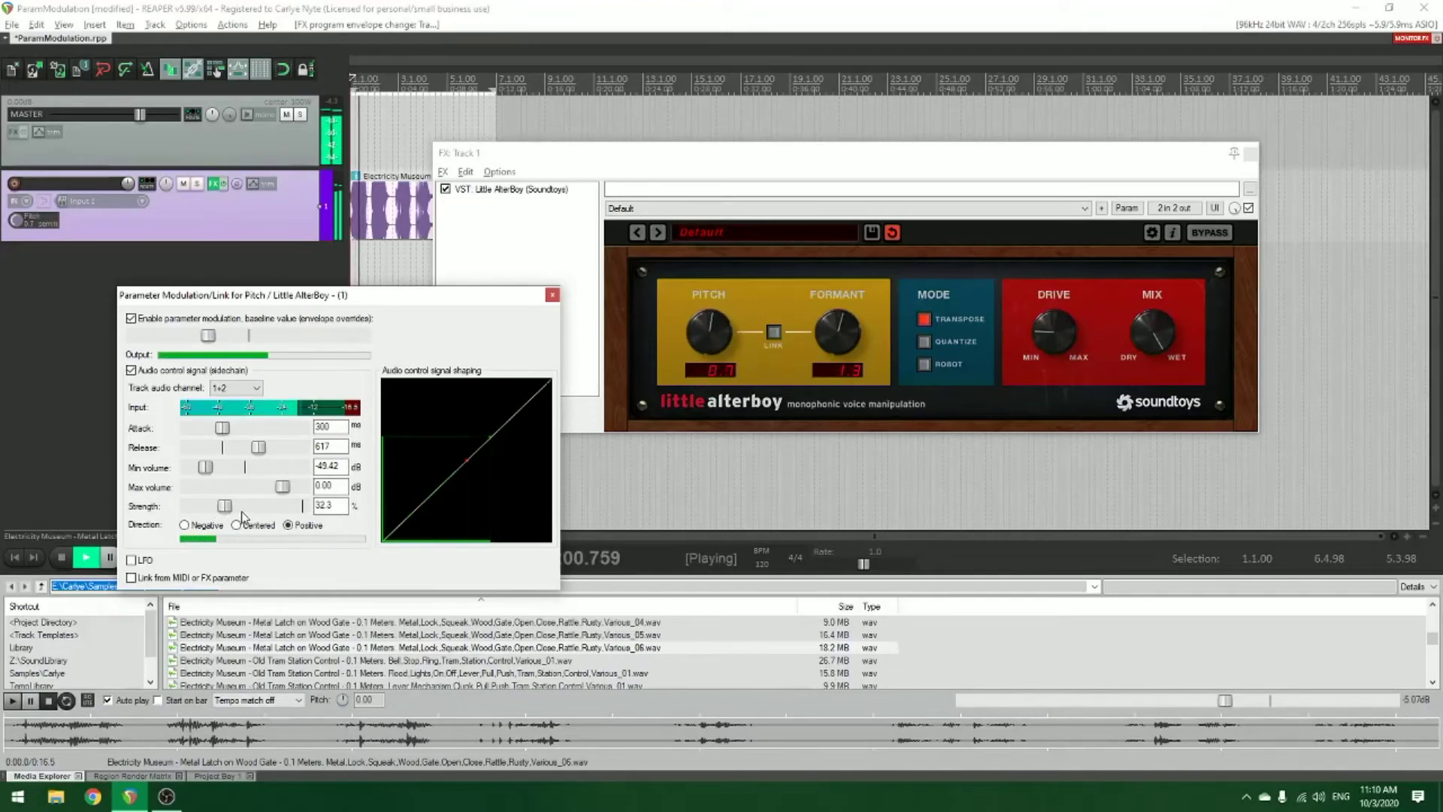
key(space)
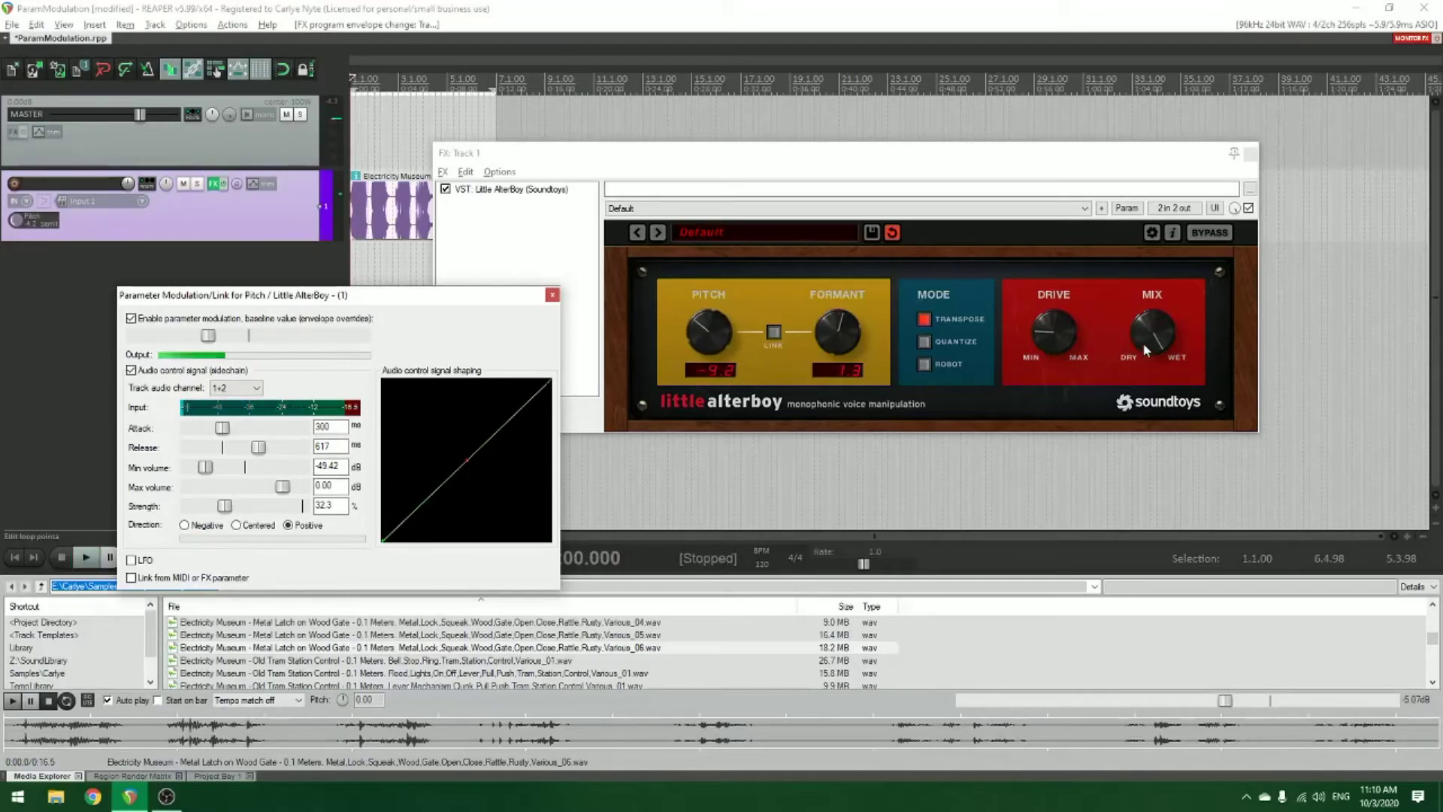
Open parameter modulation for AlterBoy's Mix and enable its audio control signal
click(1146, 331)
drag(1152, 350, 1150, 339)
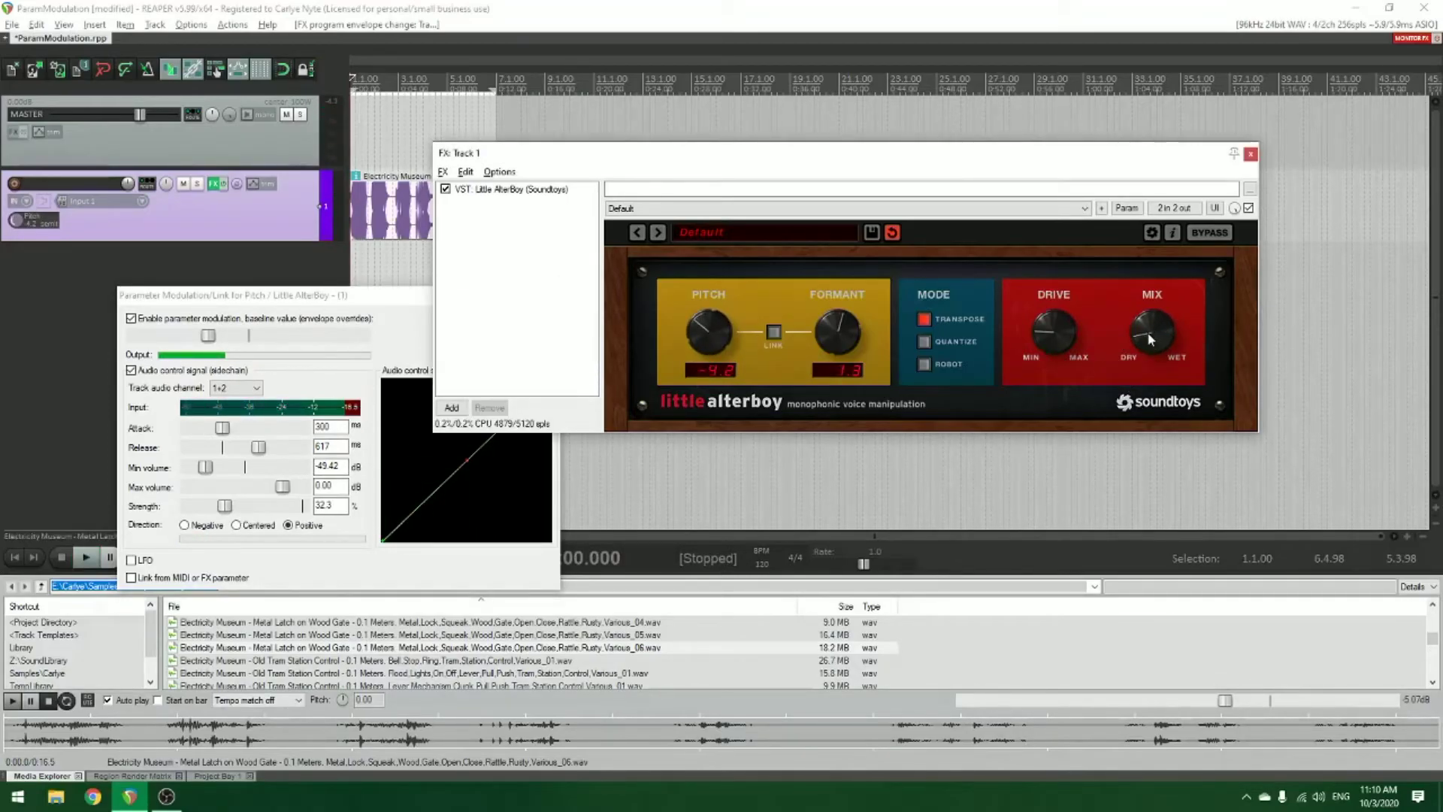
key(ctrl+shift+m)
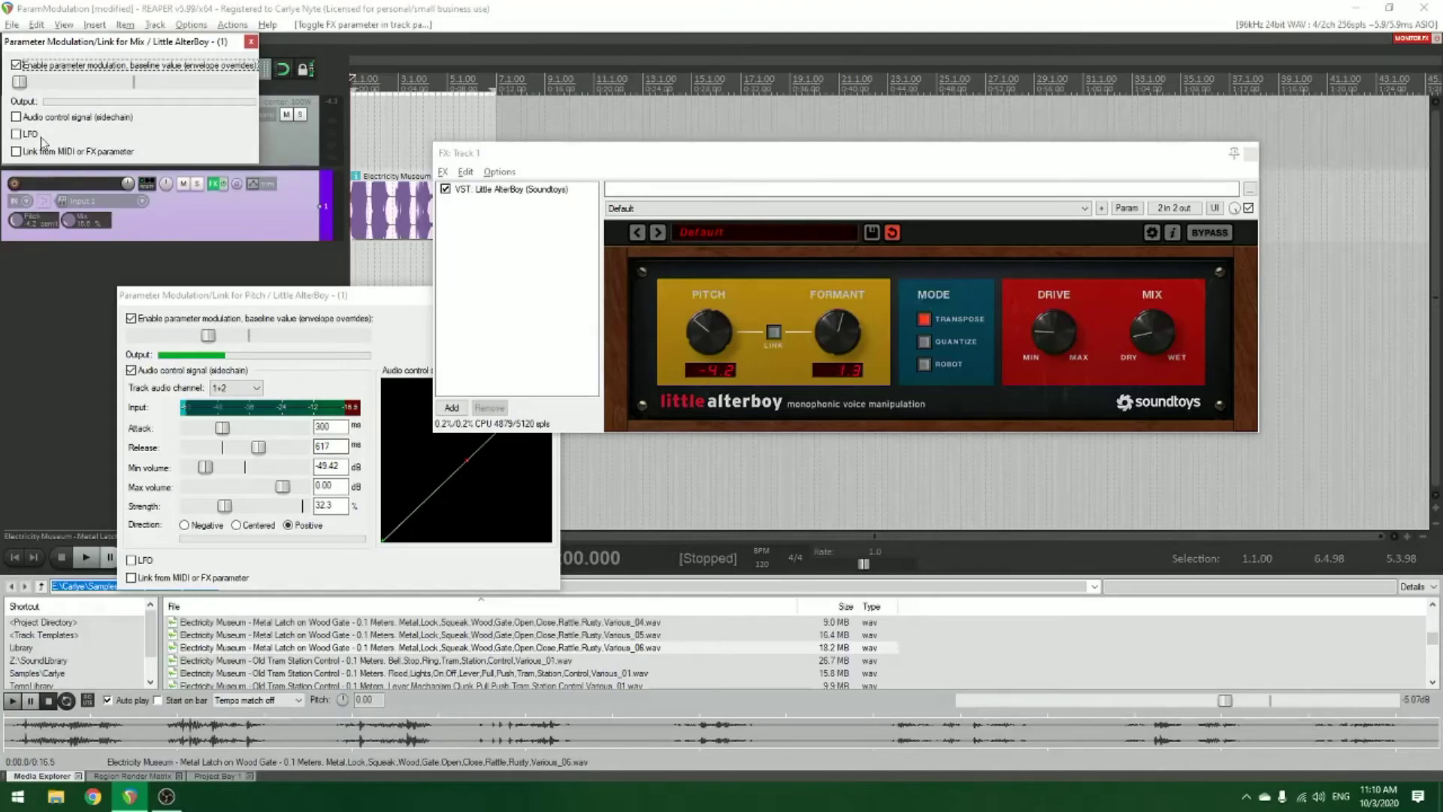
click(41, 120)
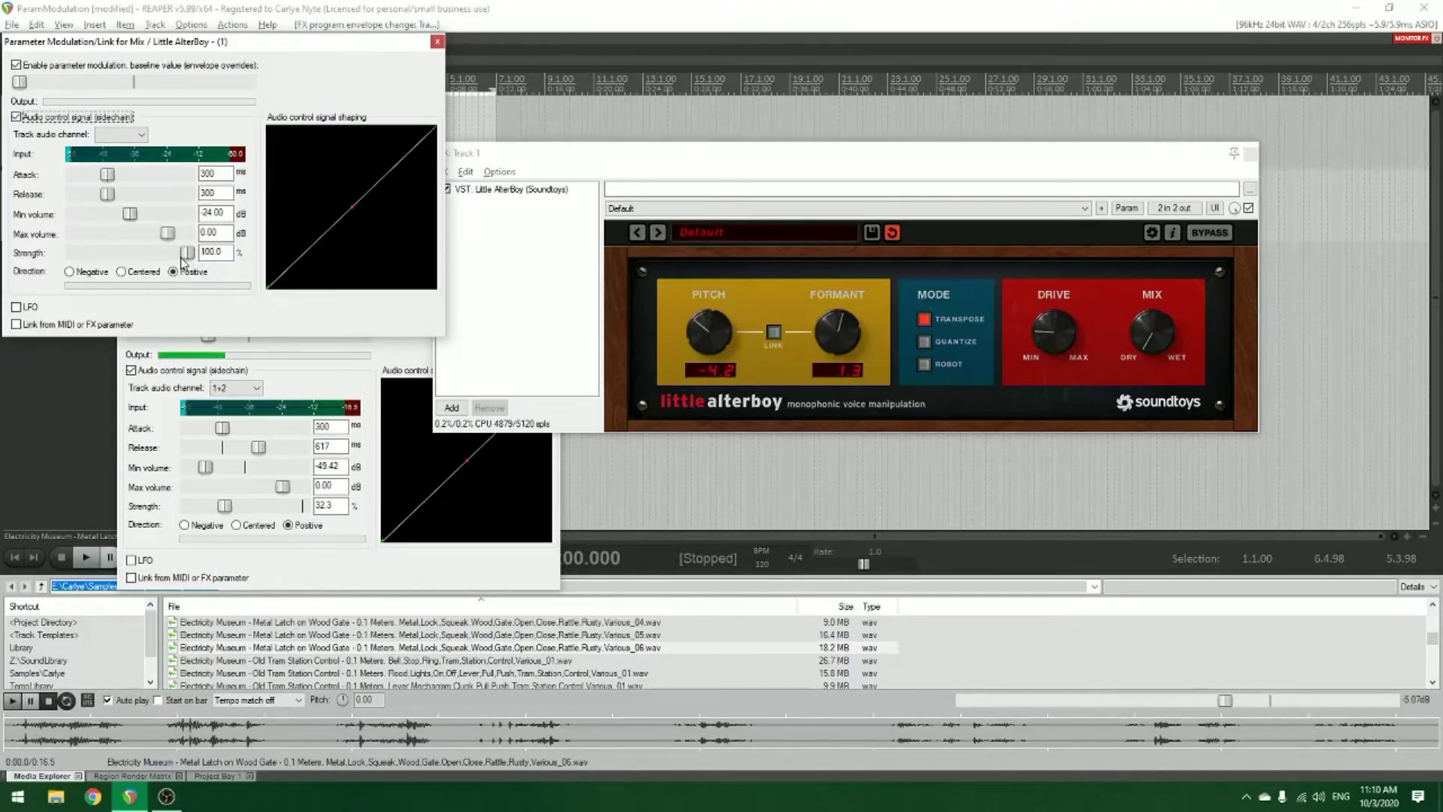
Set Mix modulation strength to 51.6%, raise its baseline, use channels 1+2, and start playback
drag(188, 252, 94, 181)
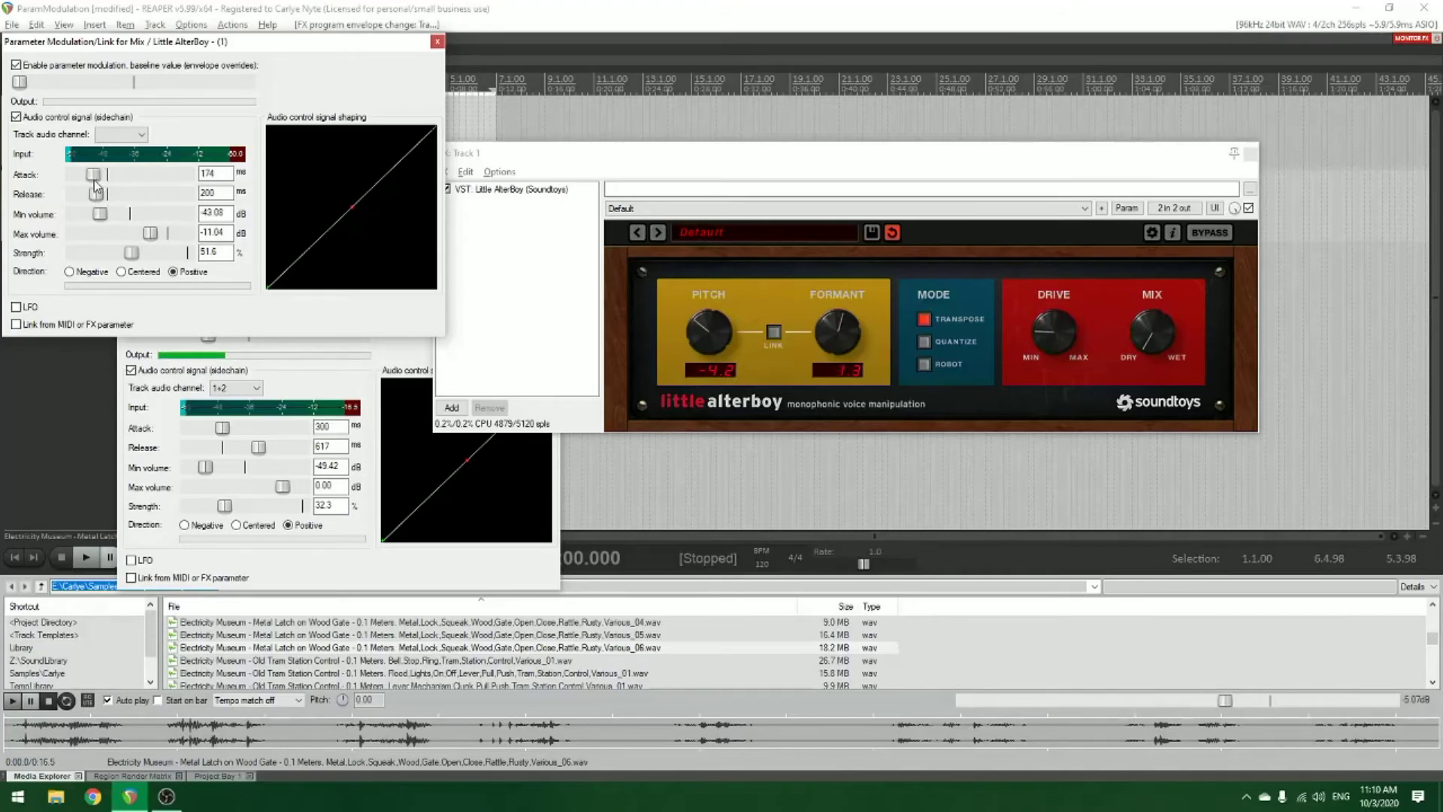
mouse_move(20, 82)
mouse_down()
mouse_move(36, 86)
mouse_move(3, 89)
mouse_up()
click(128, 134)
click(132, 175)
key(space)
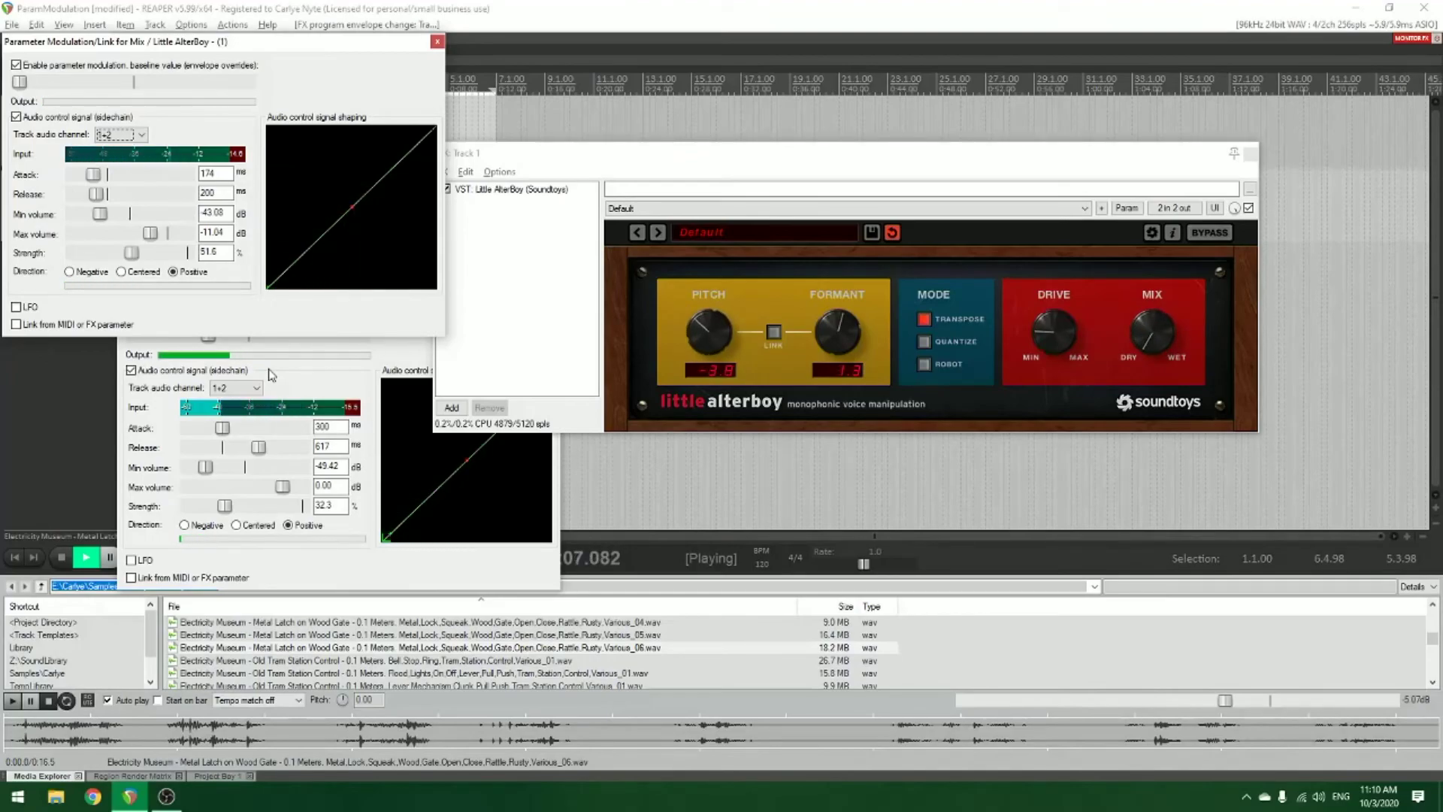
Stop playback, lower AlterBoy's Formant from 1.3 to -0.4, and adjust the Pitch knob
key(space)
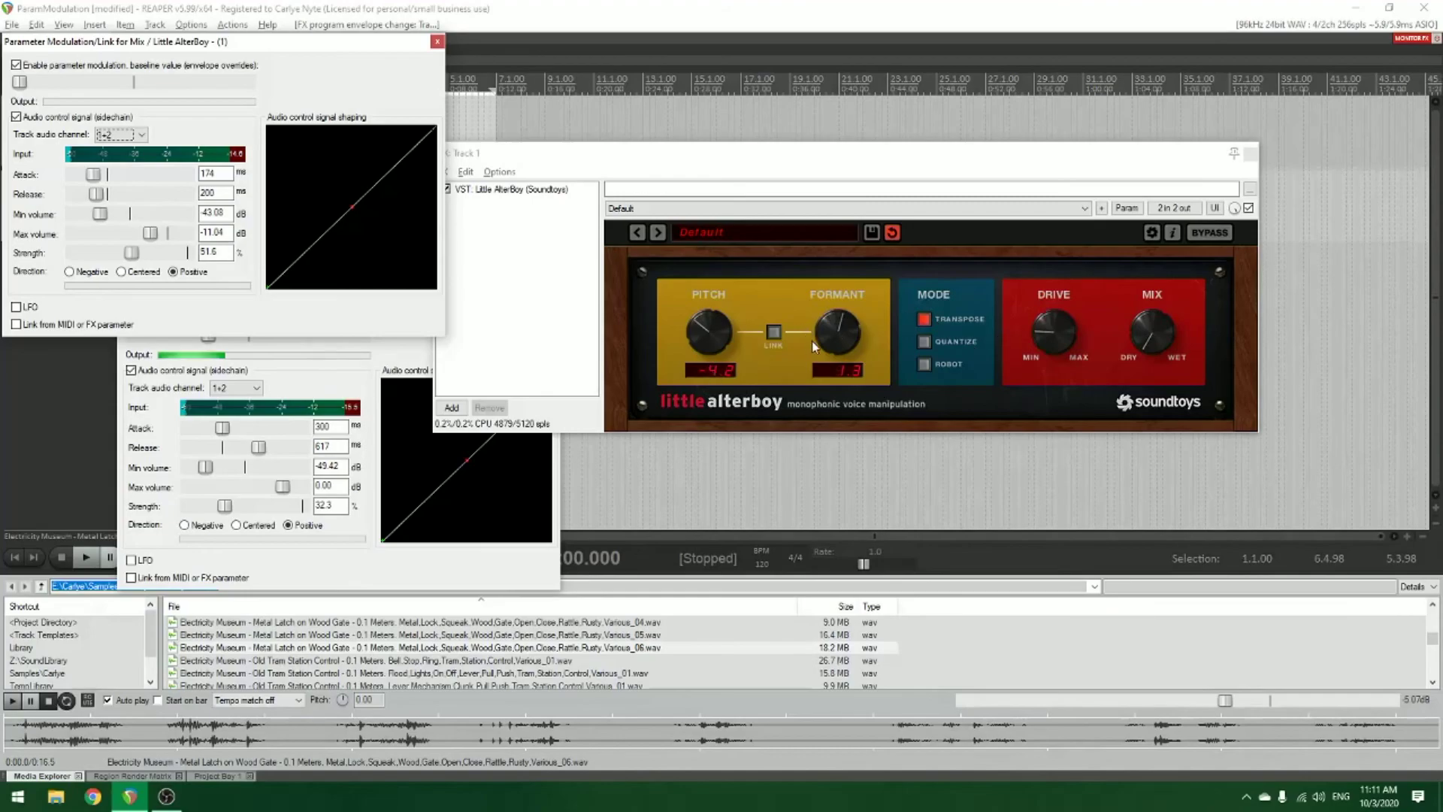
drag(838, 331, 838, 346)
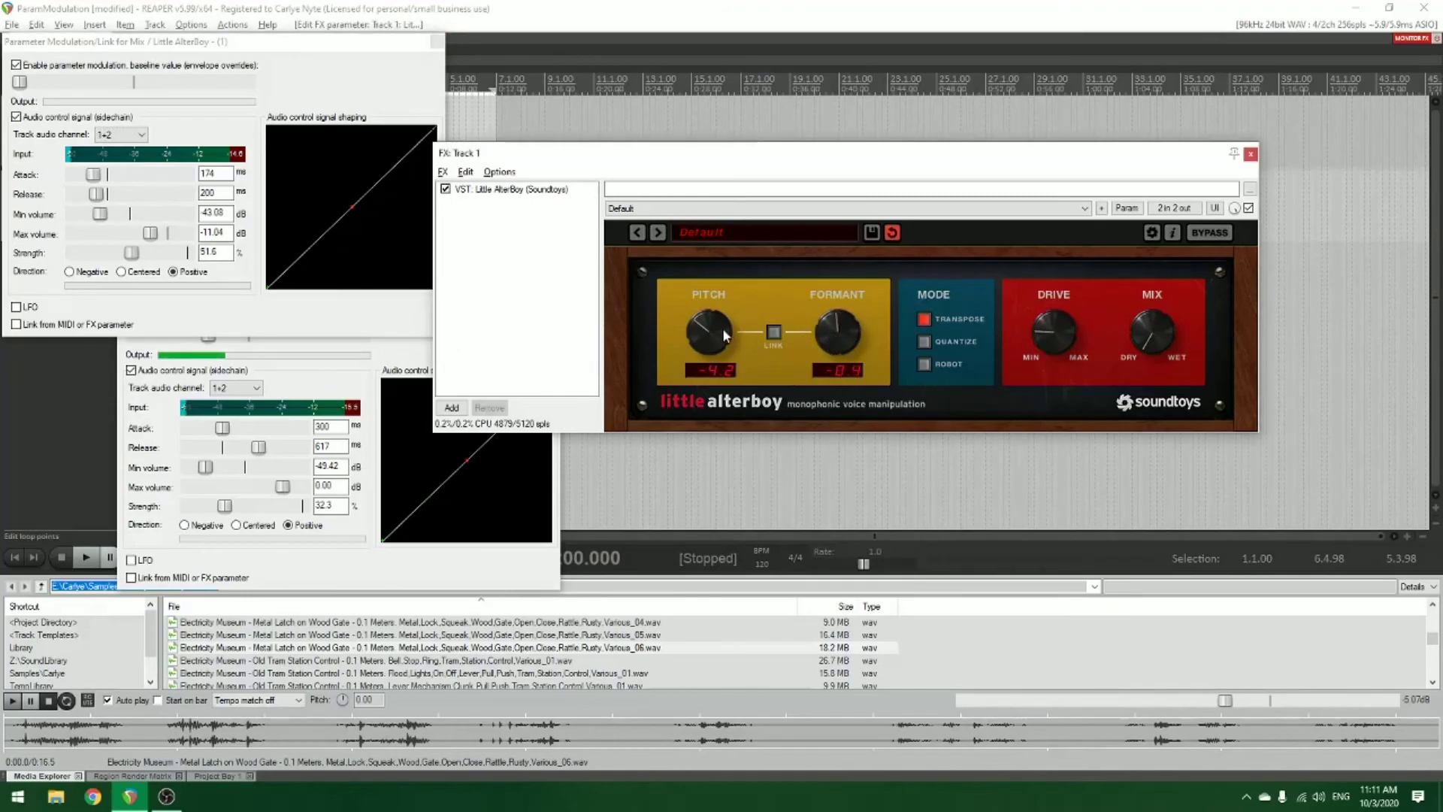
drag(723, 328, 712, 344)
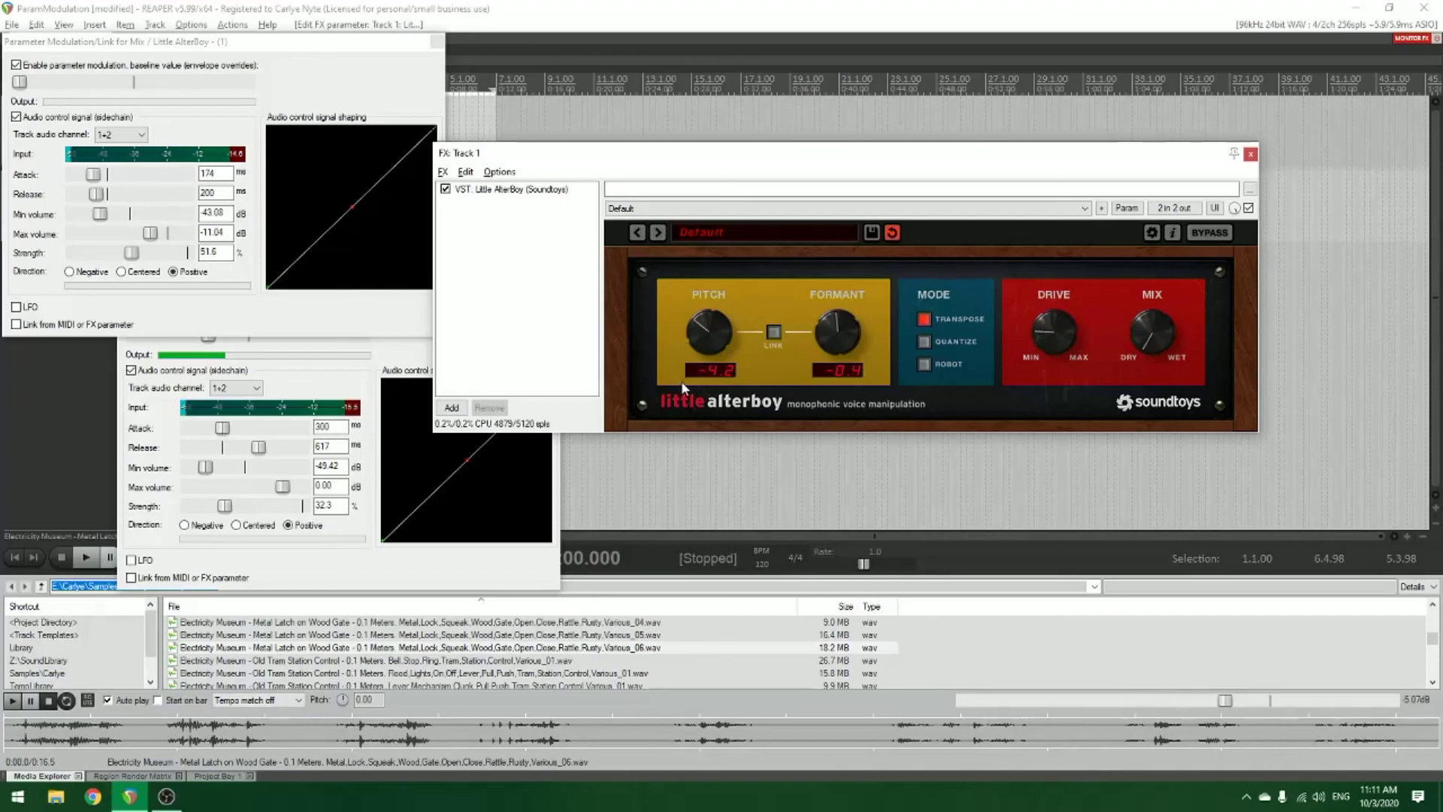